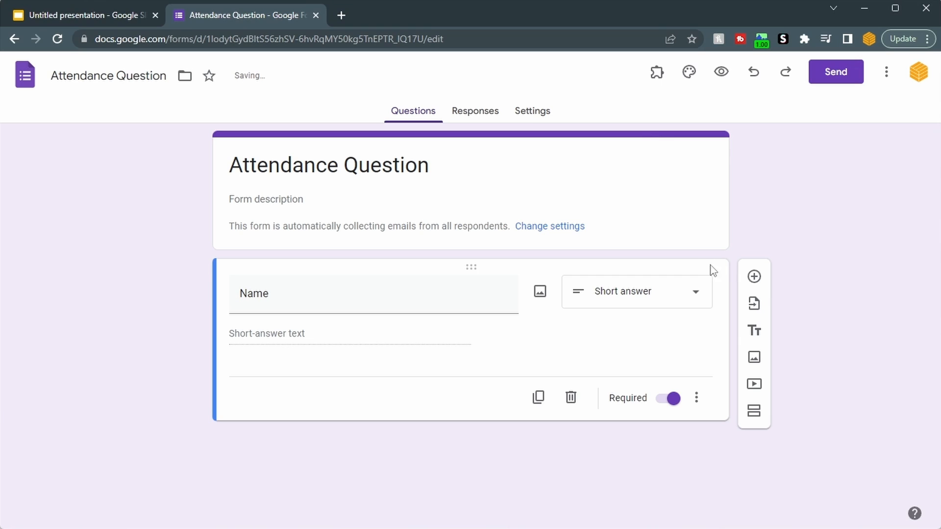
- Add a required short-answer question titled "Your answer" below the Name question
click(755, 279)
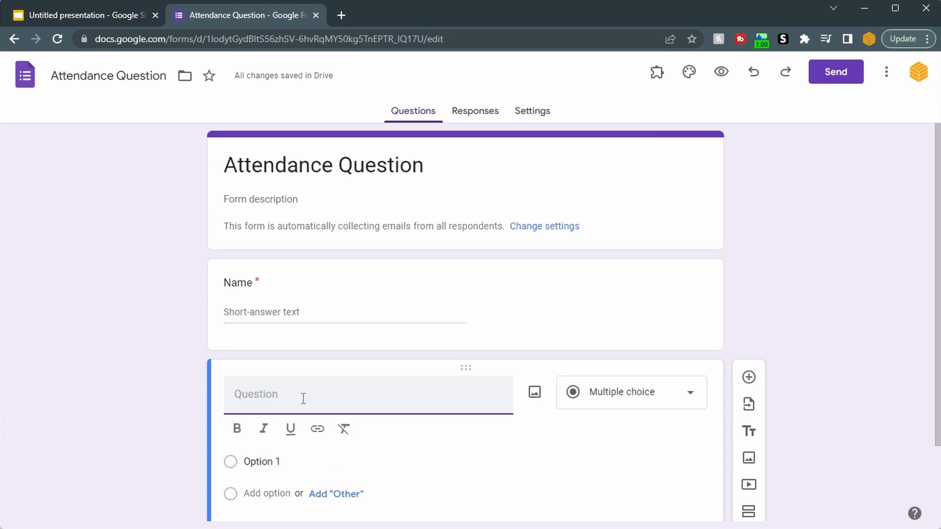
text(Your answ)
key(BackSpace)
text(swer)
- Add a required paragraph question titled "Why do you think you're right?" below the "Your answer" question
click(748, 310)
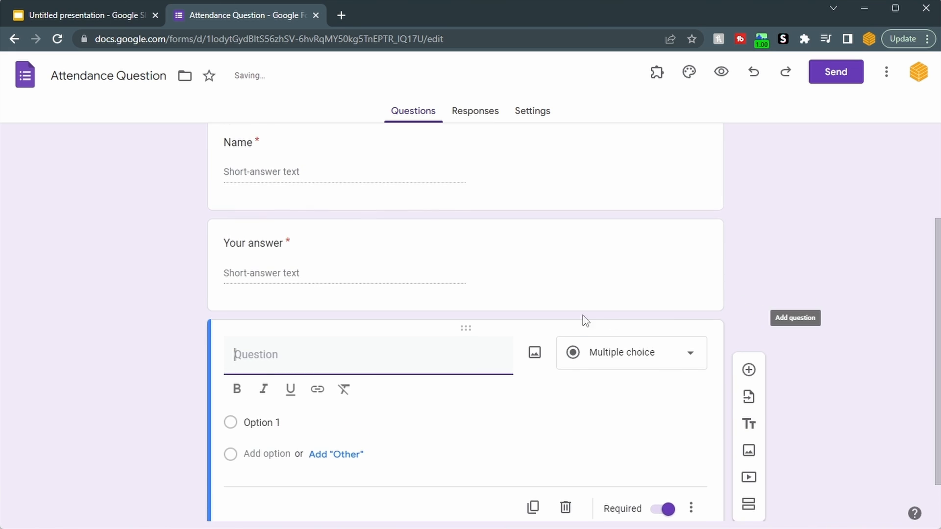
text(Convince me why you're right)
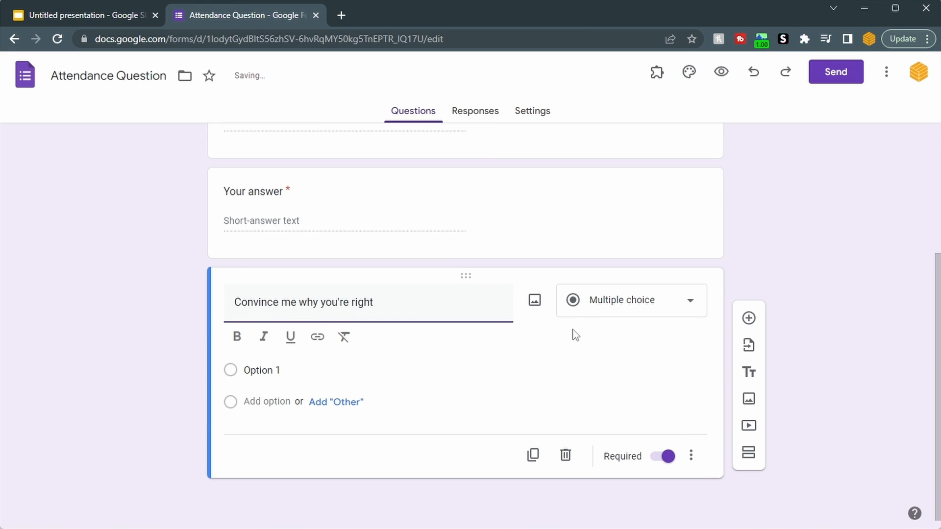
key(ctrl+a)
text(Why do you think you're right?)
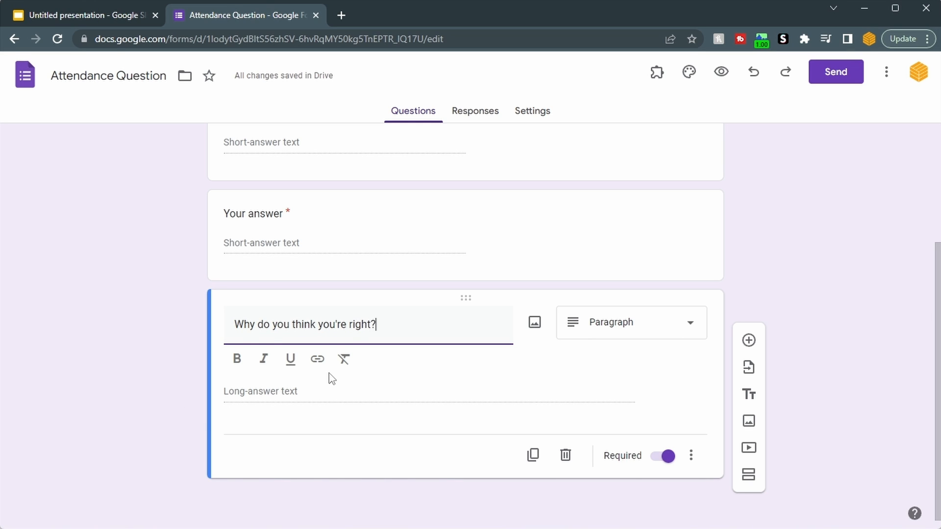
click(810, 277)
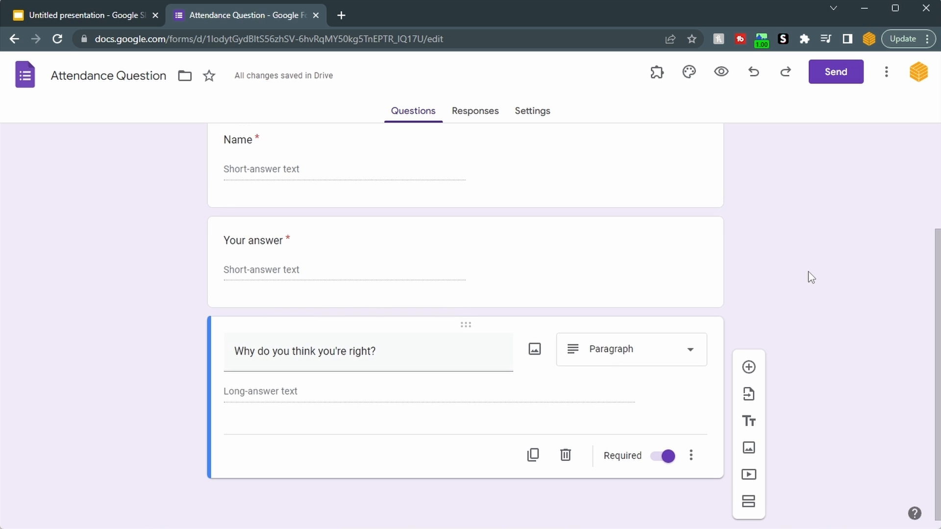
- Preview the form as a respondent, check the email recording option and the three questions, and close the preview
scroll(810, 277, up, 3)
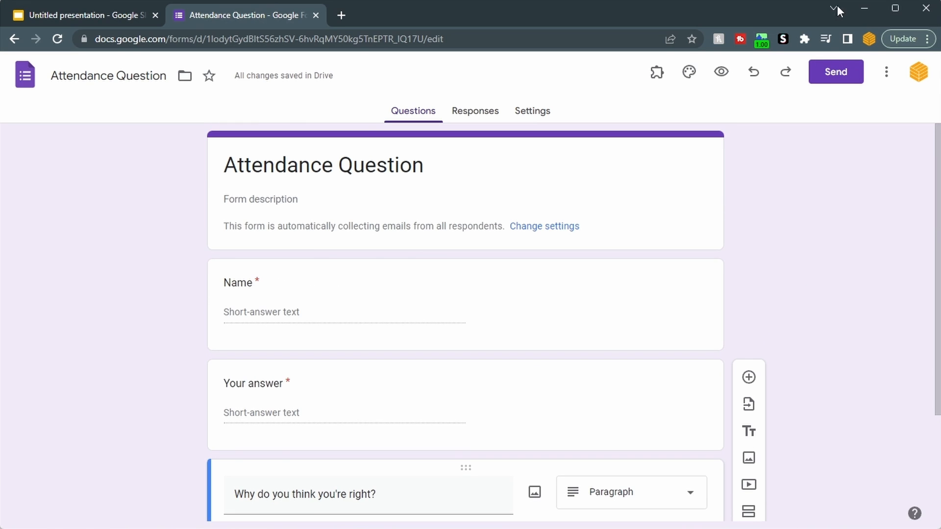
click(721, 72)
scroll(751, 211, down, 4)
click(336, 171)
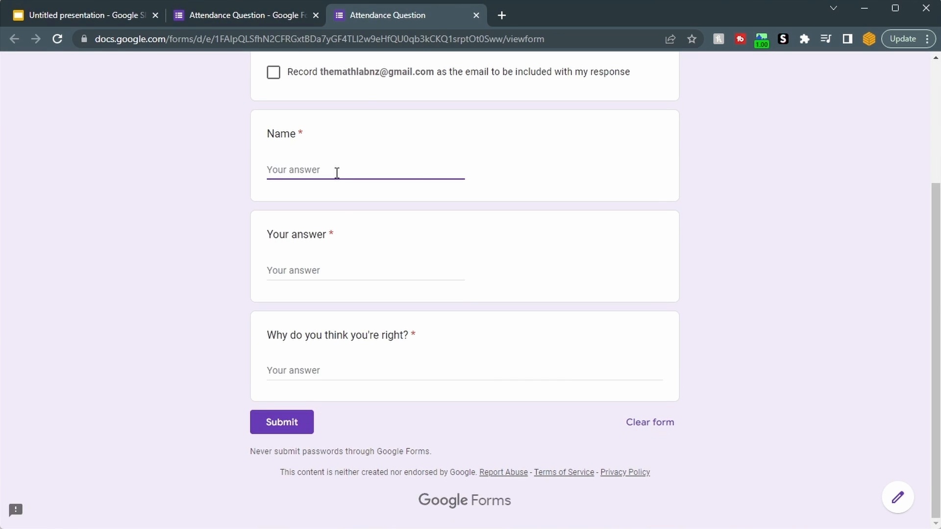
drag(323, 72, 419, 79)
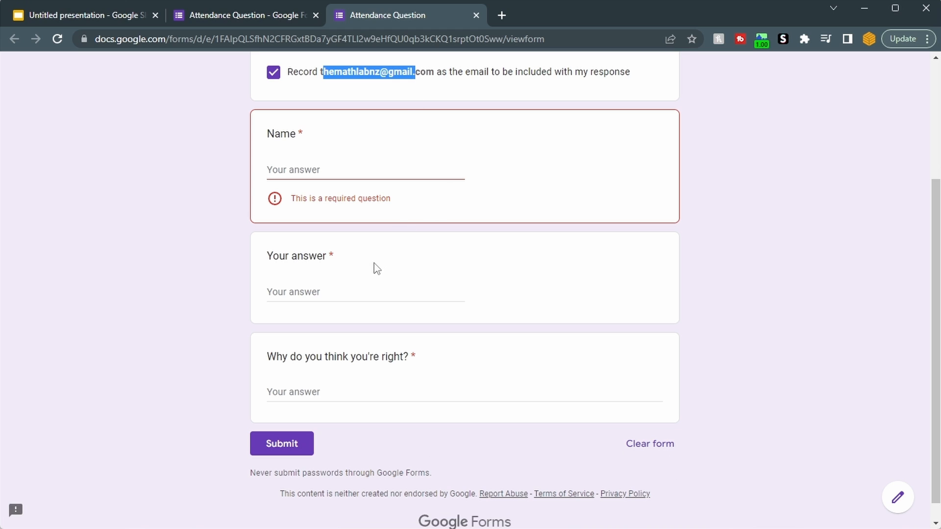
click(359, 297)
click(373, 394)
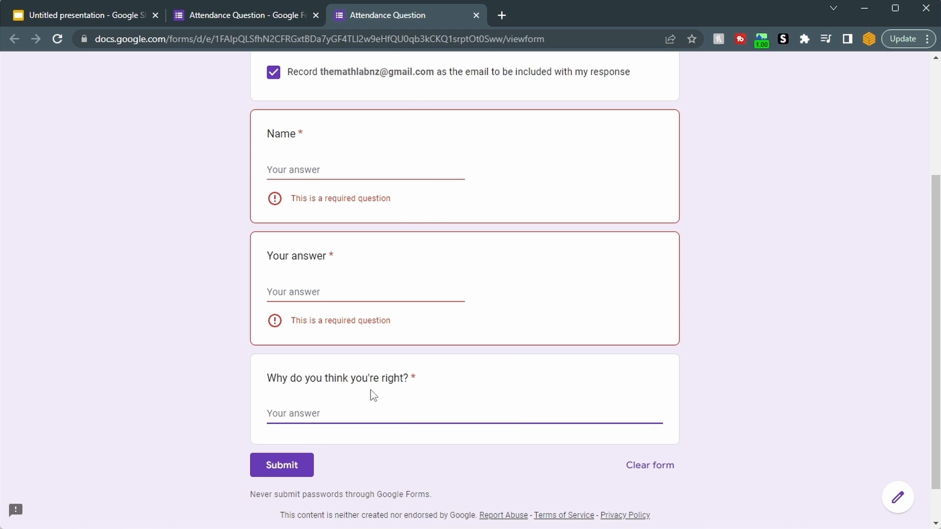
scroll(372, 372, up, 3)
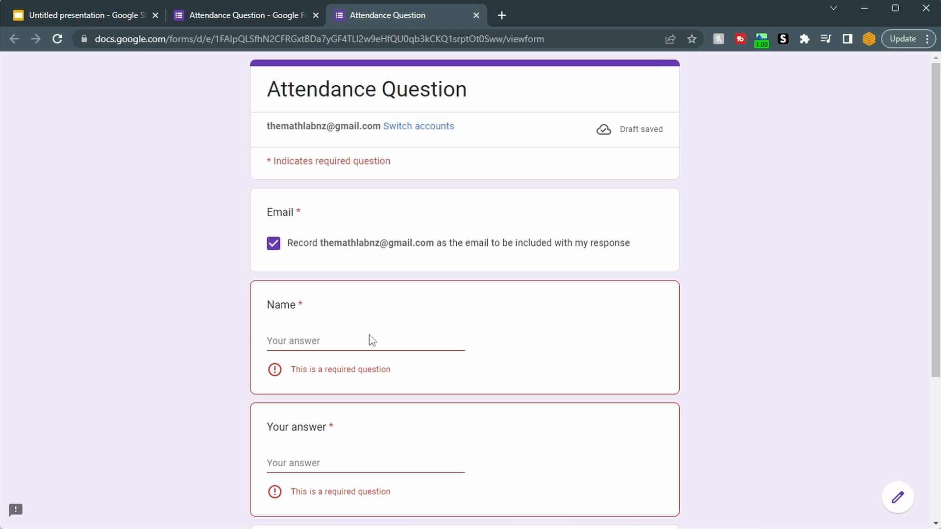
middle_click(427, 21)
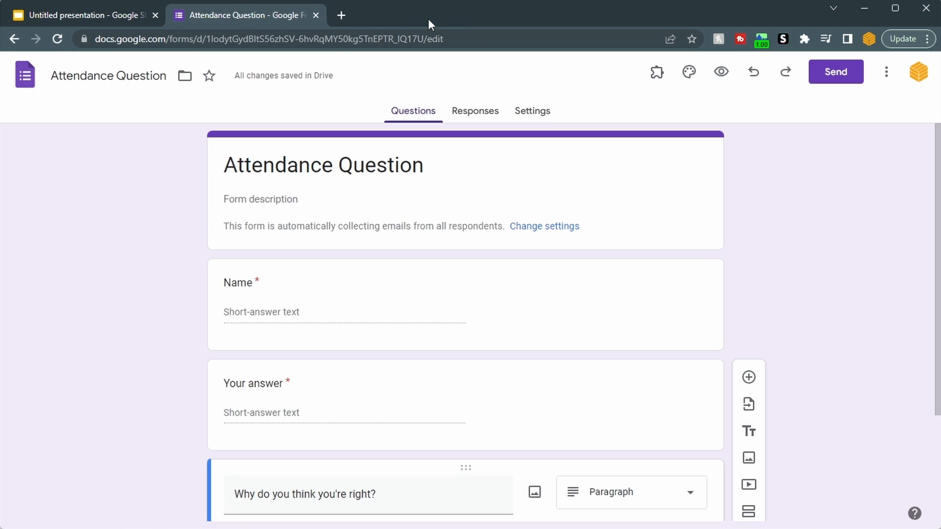
- Link the form's responses to a new spreadsheet named "Attendance Question (Responses)"
click(484, 116)
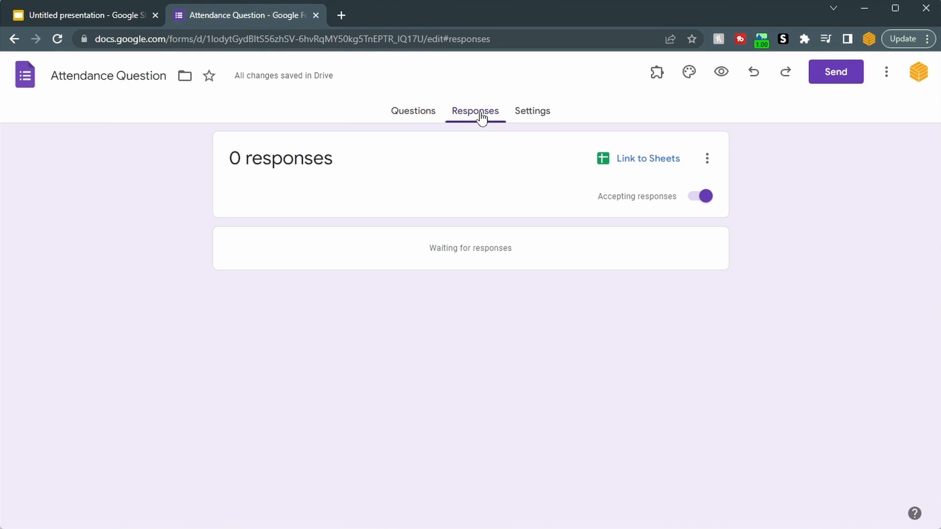
click(633, 169)
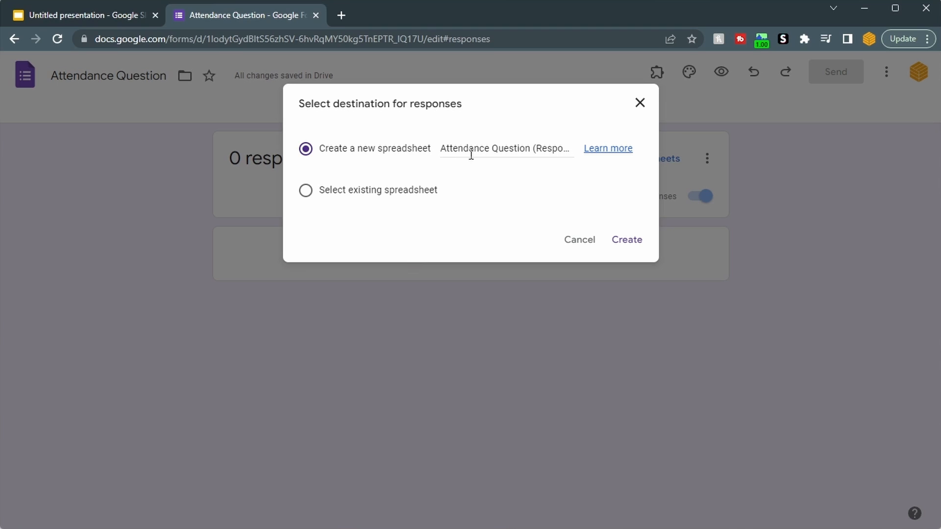
click(627, 241)
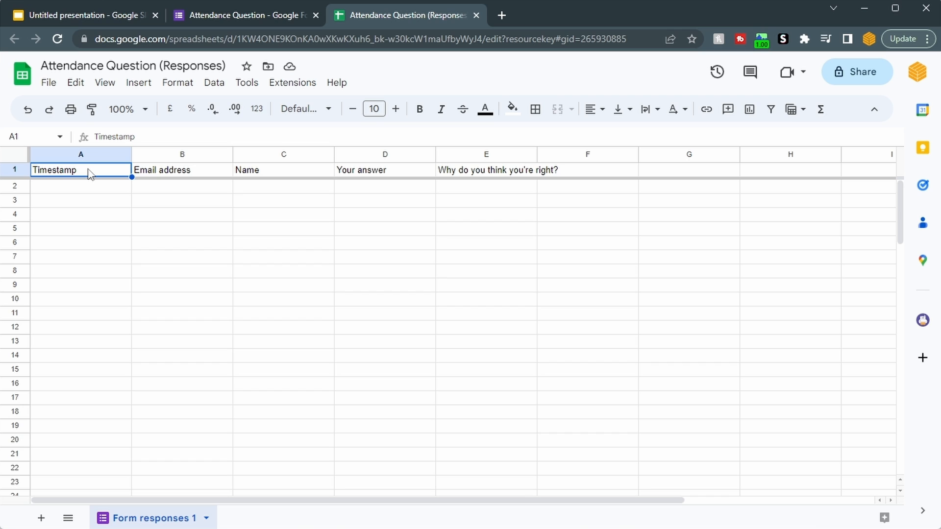
- Review the response sheet's column headers from the email address to "Why do you think you're right?"
click(187, 174)
click(269, 172)
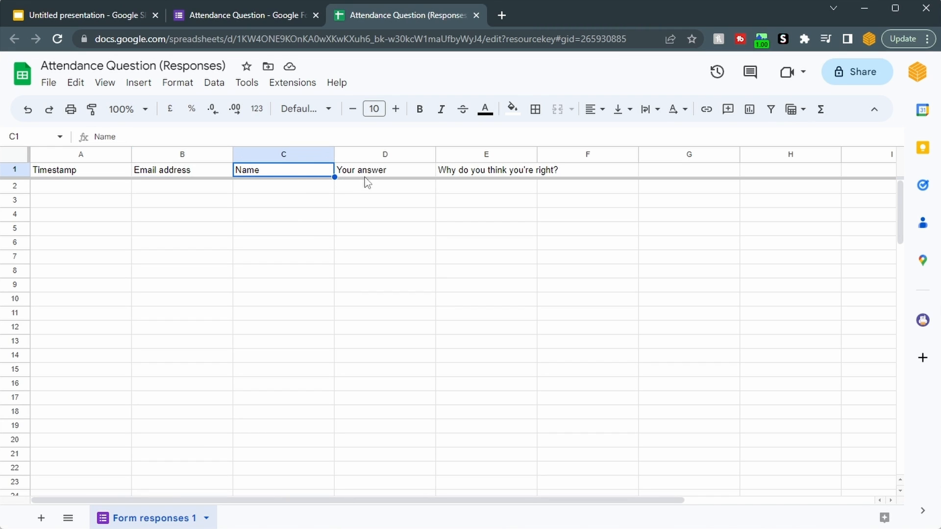
click(367, 171)
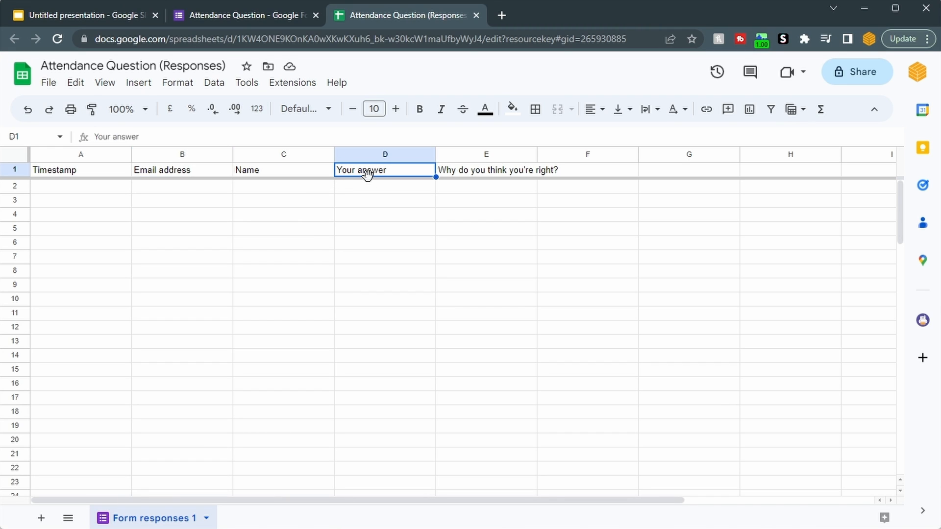
click(468, 177)
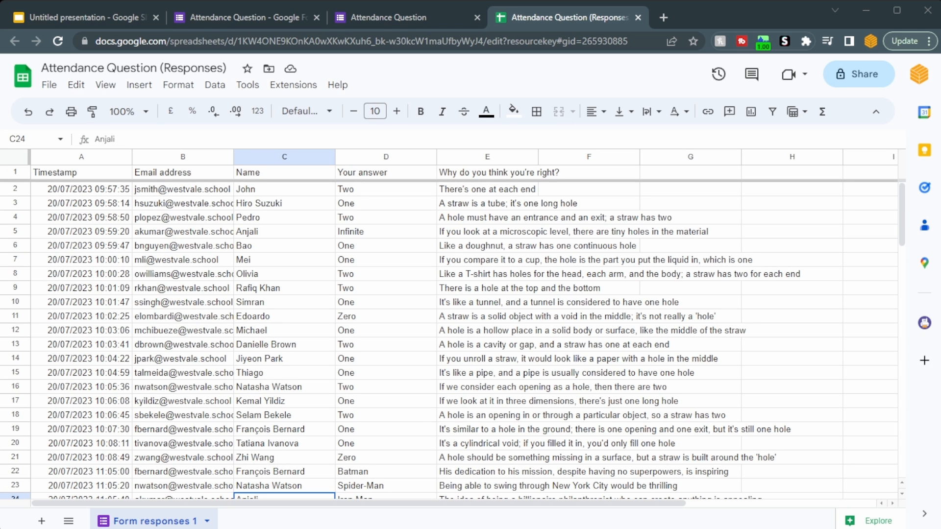
- Examine the collected answers and reasons in columns D and E, comparing the 20/07/2023 and 21/07/2023 entries with the question headers
drag(348, 189, 352, 331)
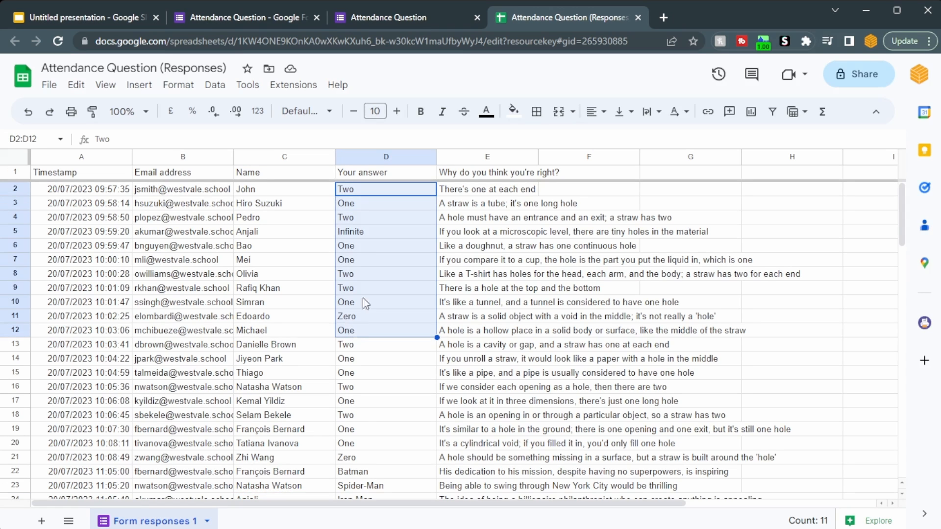
drag(517, 191, 493, 359)
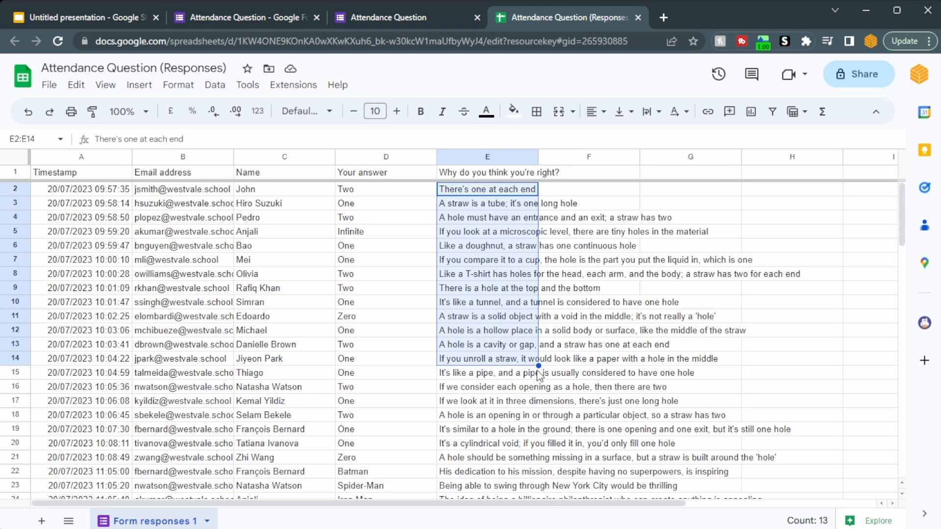
drag(85, 471, 661, 490)
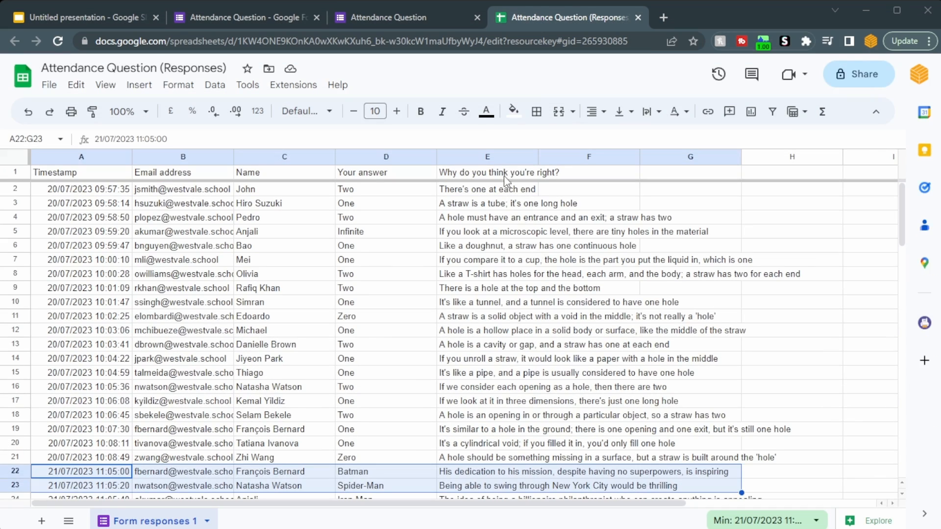
drag(487, 172, 383, 176)
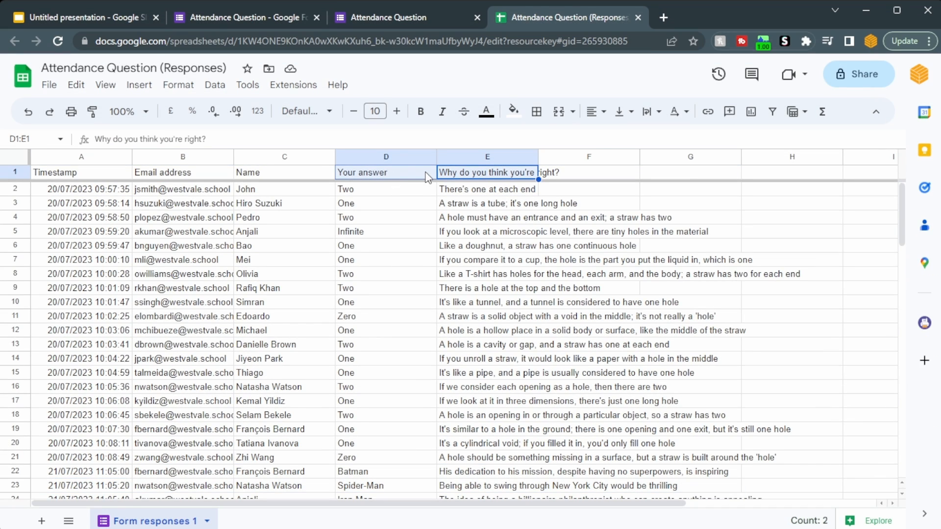
click(469, 173)
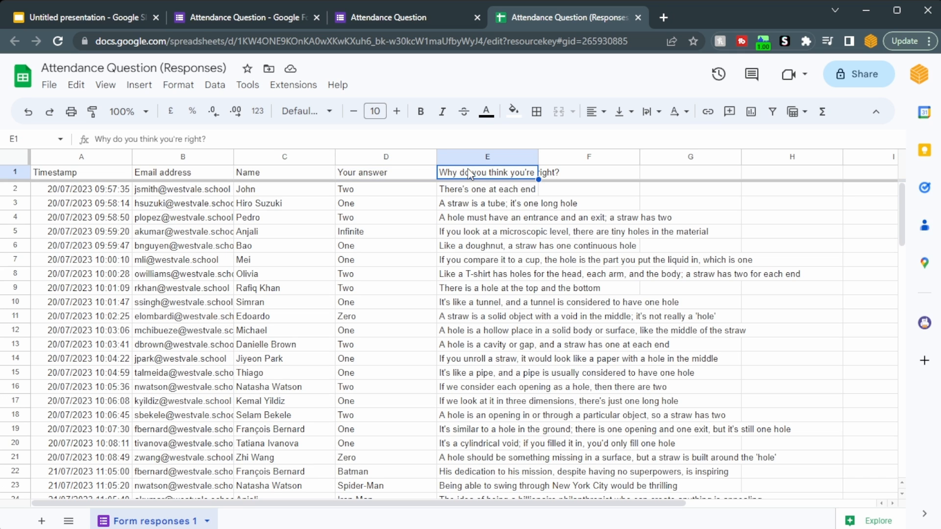
click(471, 485)
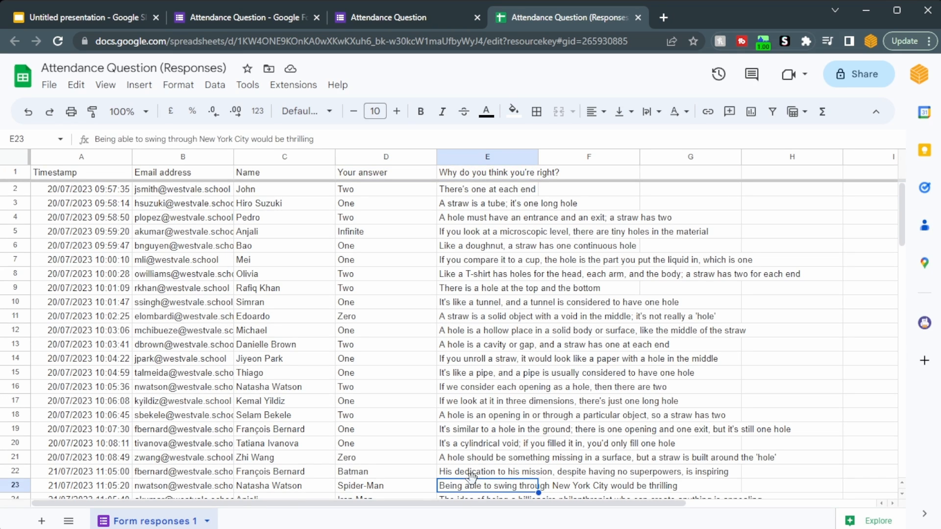
click(500, 175)
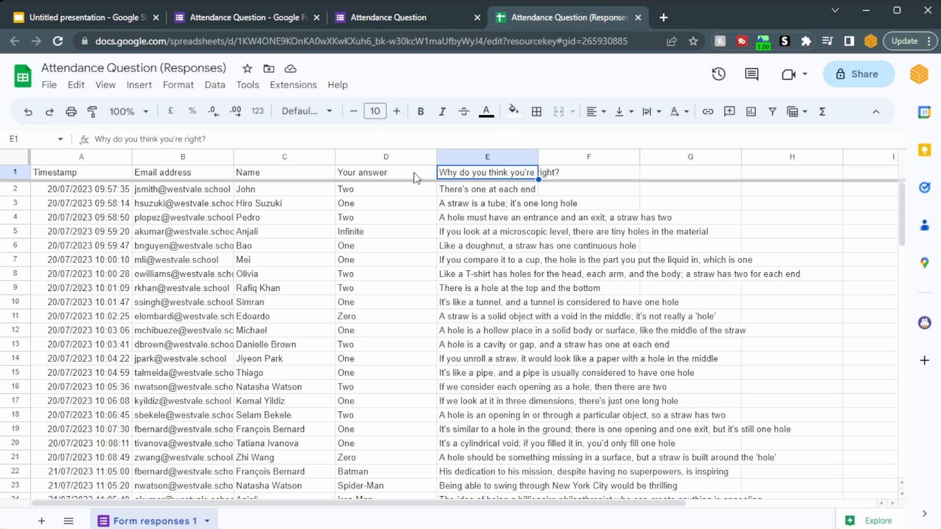
- Add a new sheet and enter "Date:" in A1 and 20/7/2023 in B1
click(42, 521)
text(D)
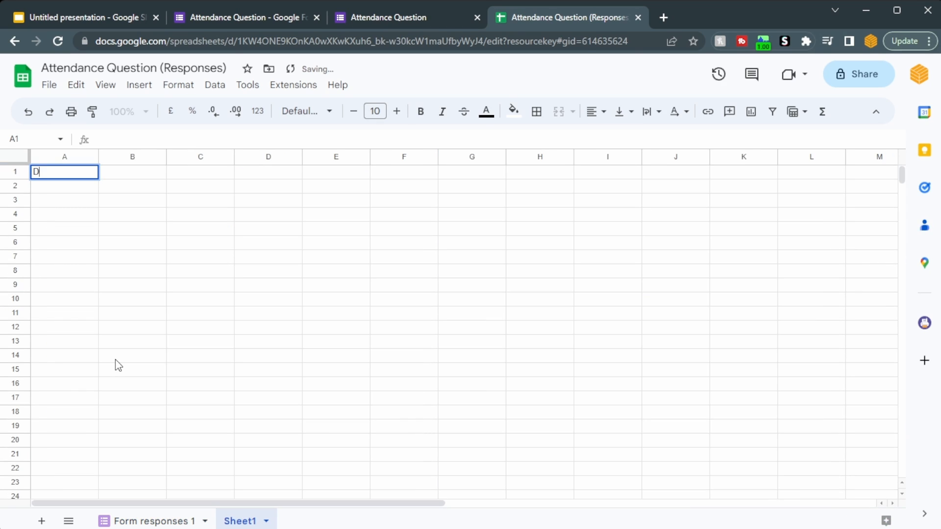
text(ate:)
key(Tab)
text(20)
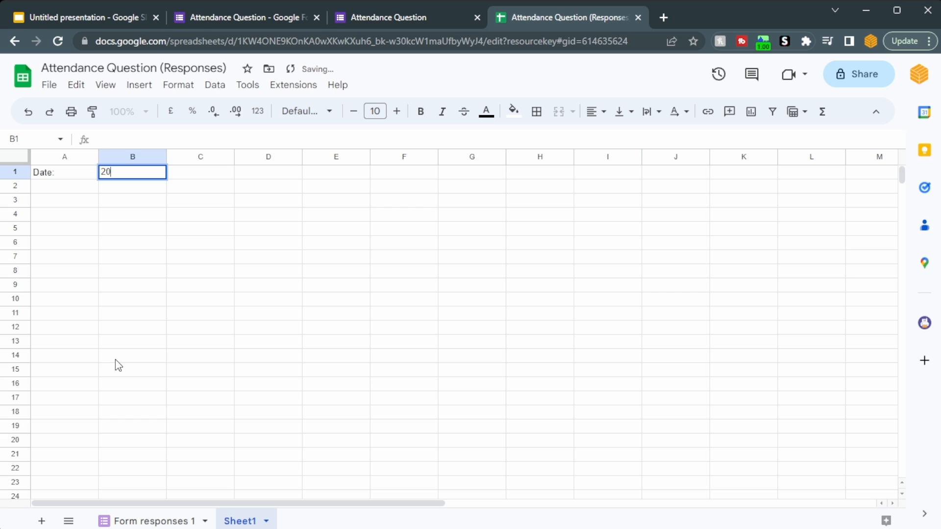
text(/7/2023)
key(Return)
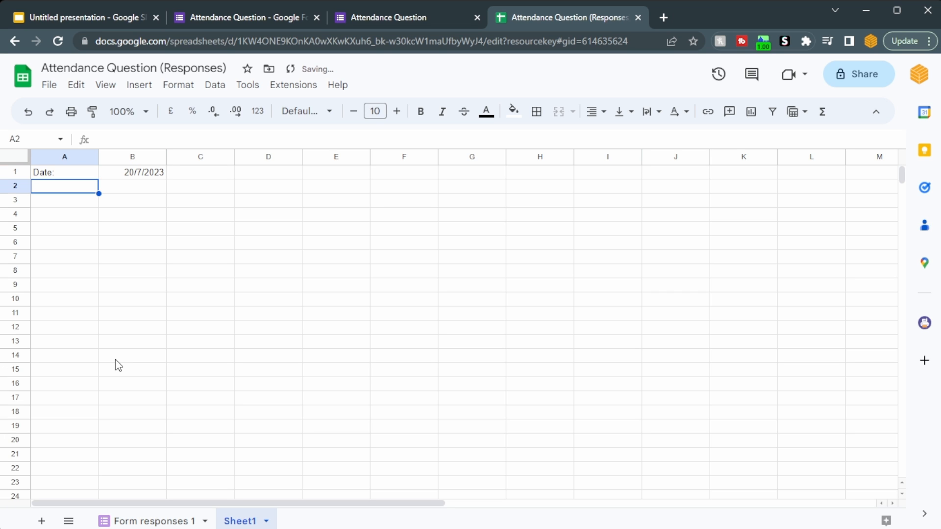
- Start a FILTER formula in A3 of the new sheet with columns A:E of 'Form responses 1' as its range
key(Down)
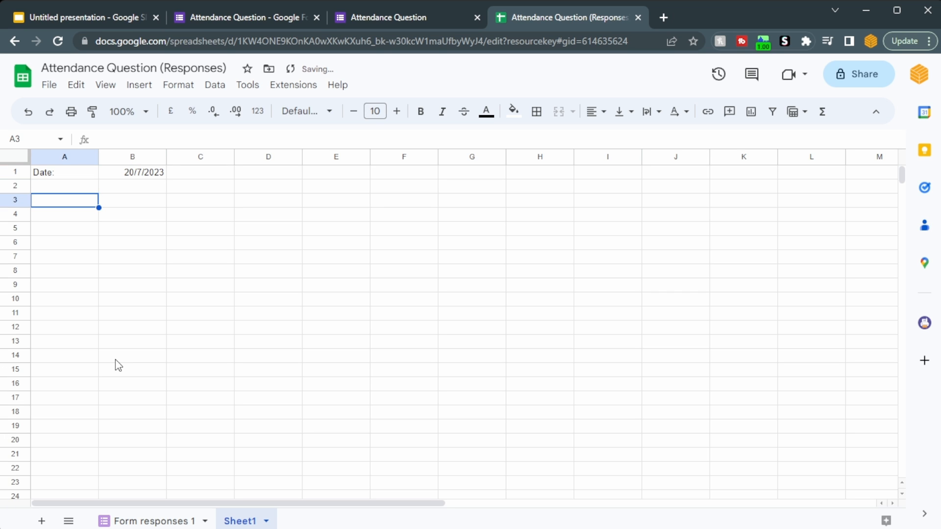
text(=filter()
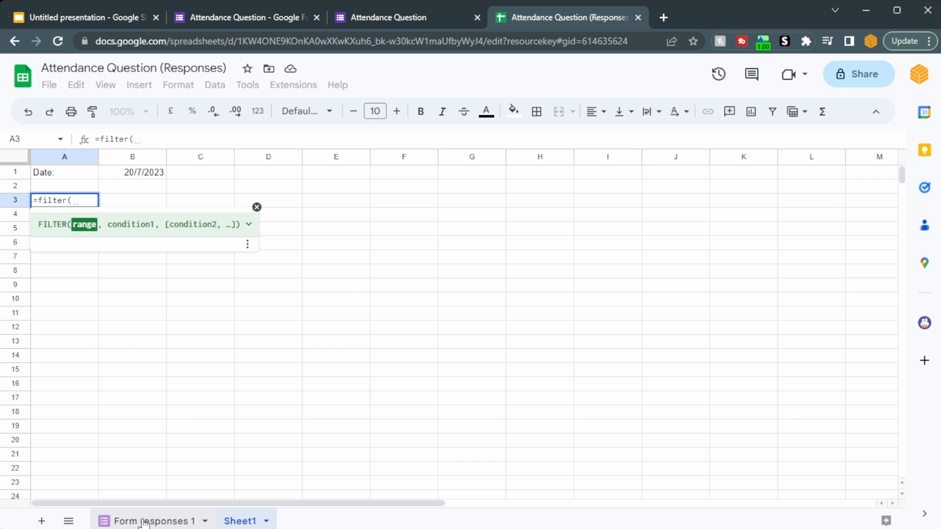
click(144, 523)
drag(516, 163, 89, 158)
text(, )
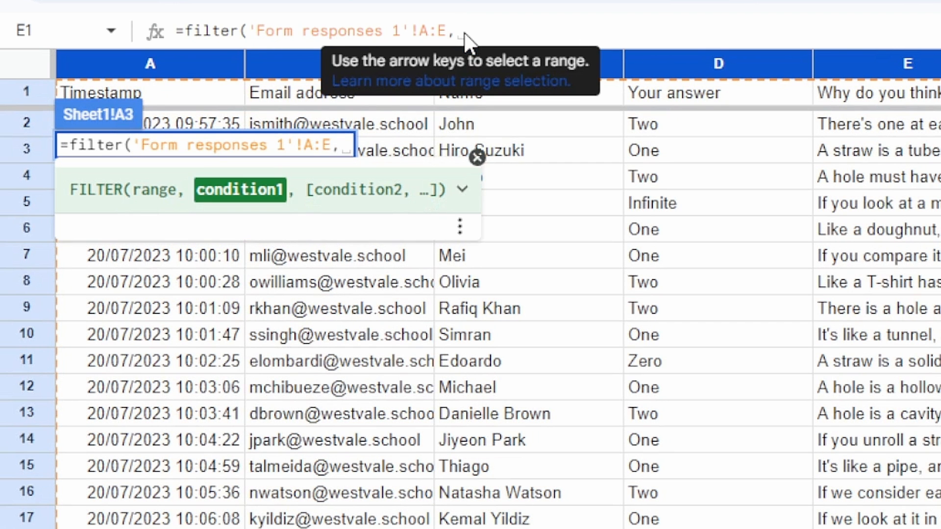
text(datevalue)
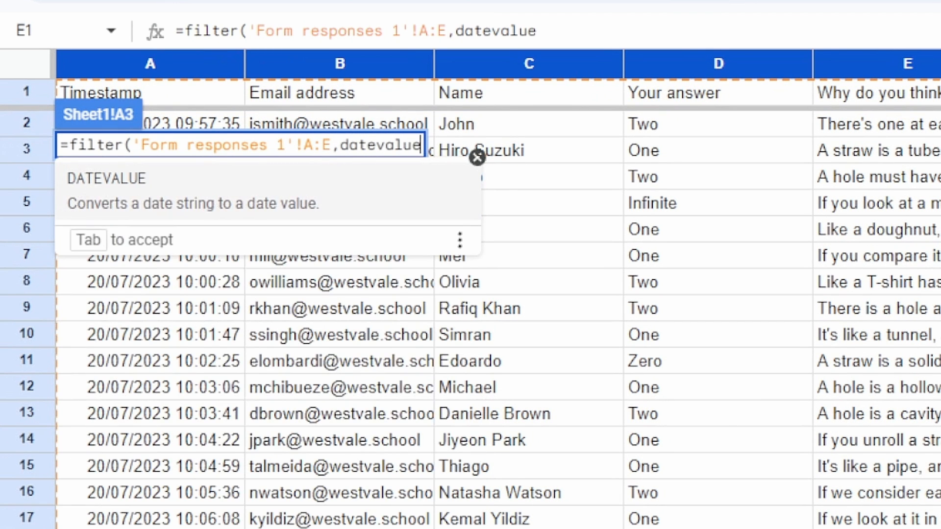
text(()
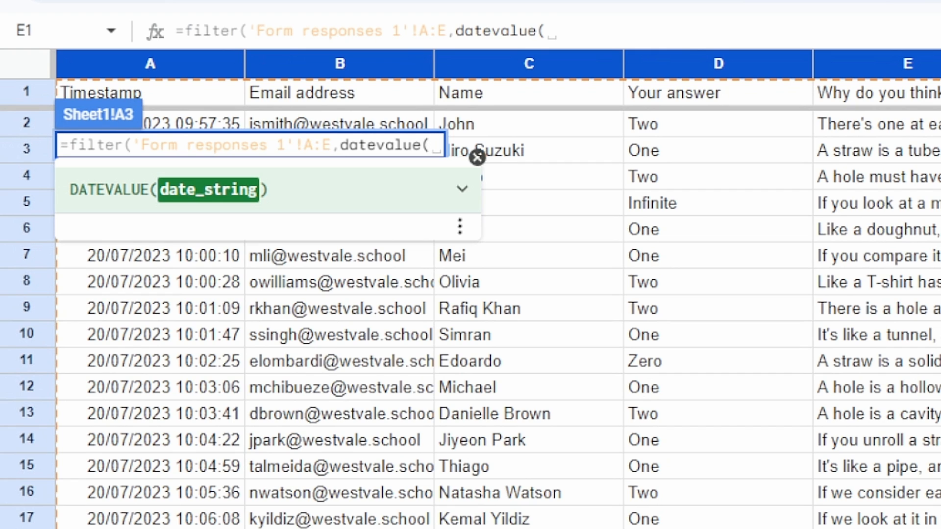
- Complete the FILTER formula with the condition that DATEVALUE of column A in 'Form responses 1' equals B1 on Sheet1
click(145, 63)
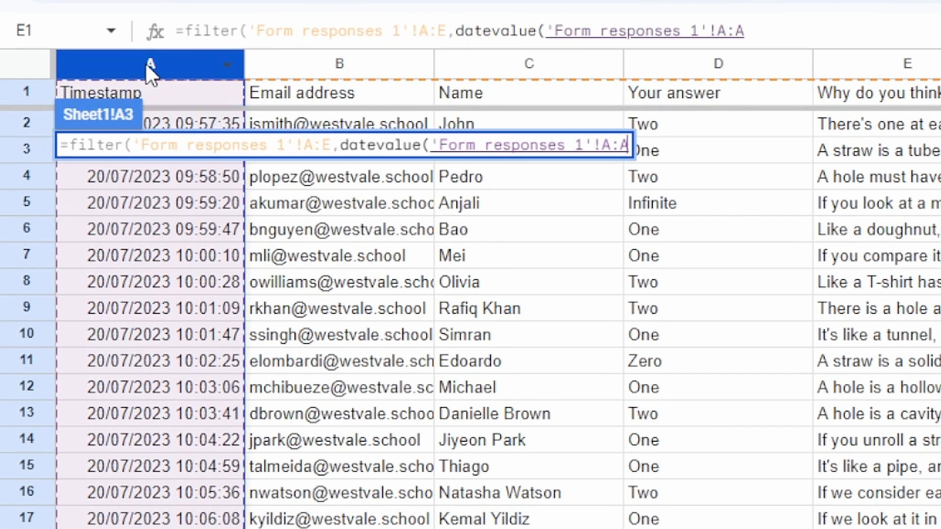
text()=)
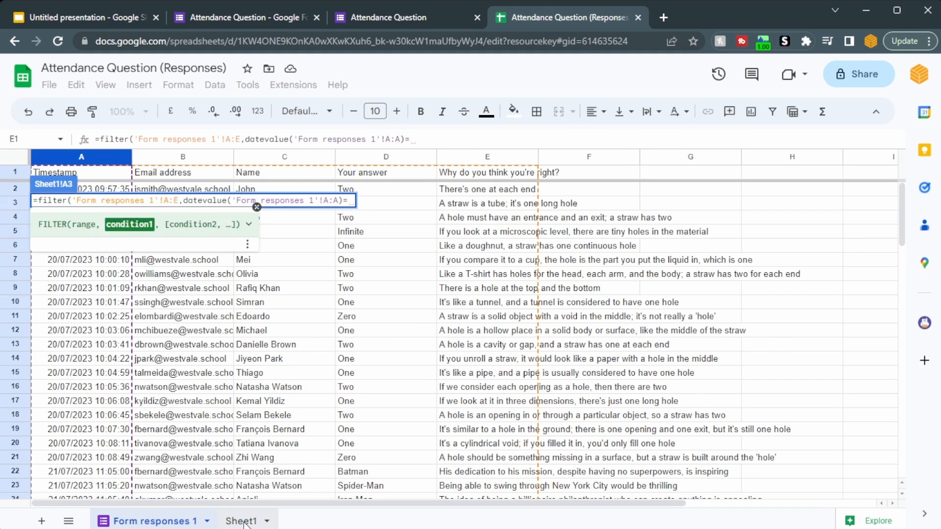
click(241, 521)
click(133, 174)
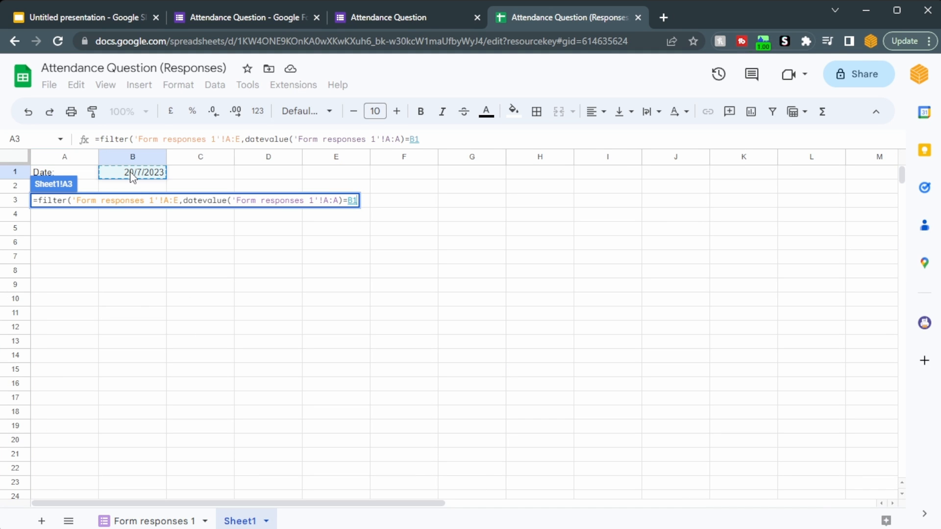
key(Return)
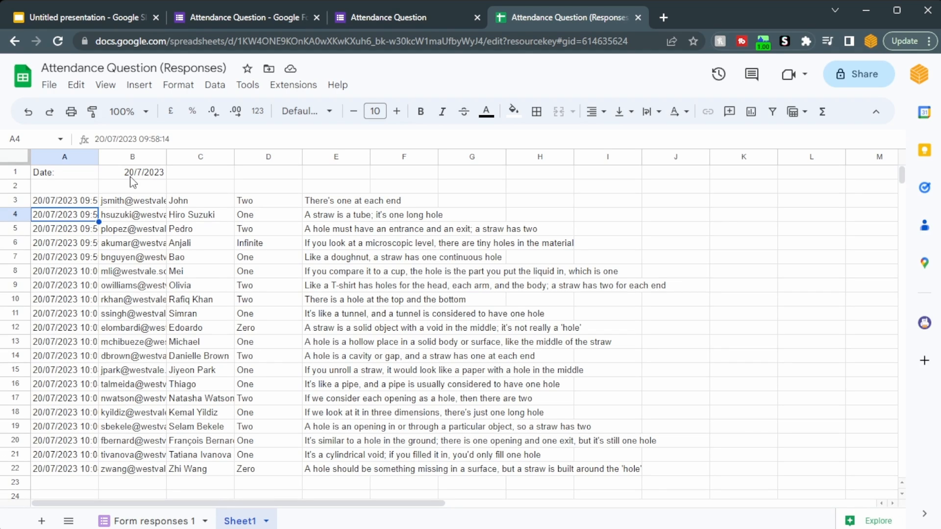
- Move the FILTER formula from A3 down to A4 on Sheet1
click(72, 204)
key(Down)
text(=filter('Form responses 1'!A:E,datevalue('Form responses 1'!A:A)=B1))
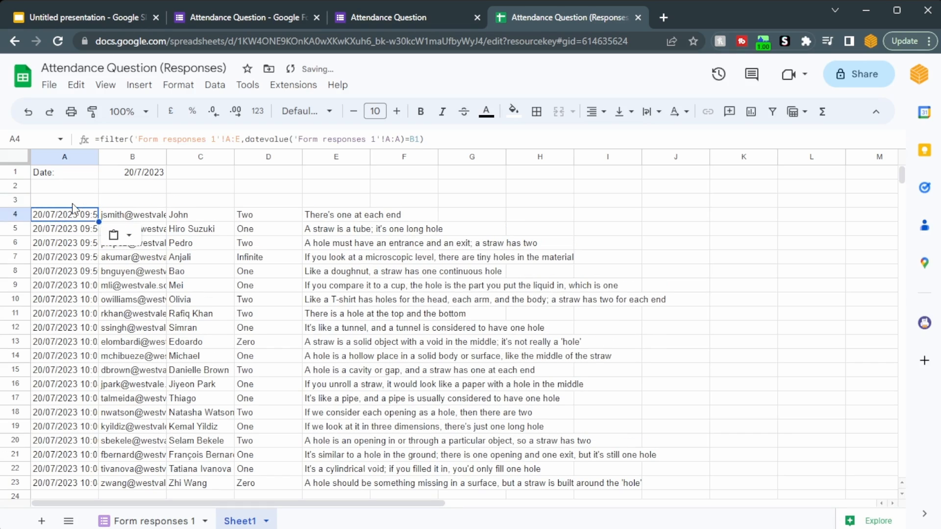
- Copy the headers A1:E1 of 'Form responses 1' into A3:E3 of Sheet1 and make them bold
drag(72, 206, 260, 201)
click(175, 515)
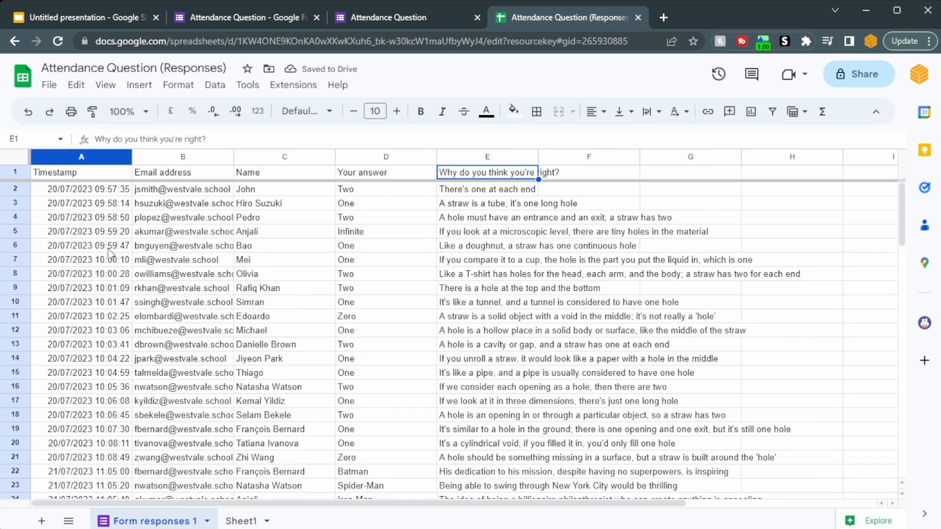
click(241, 521)
text(Timestamp	Email address	Name	Your answer	Why do you think you're right?)
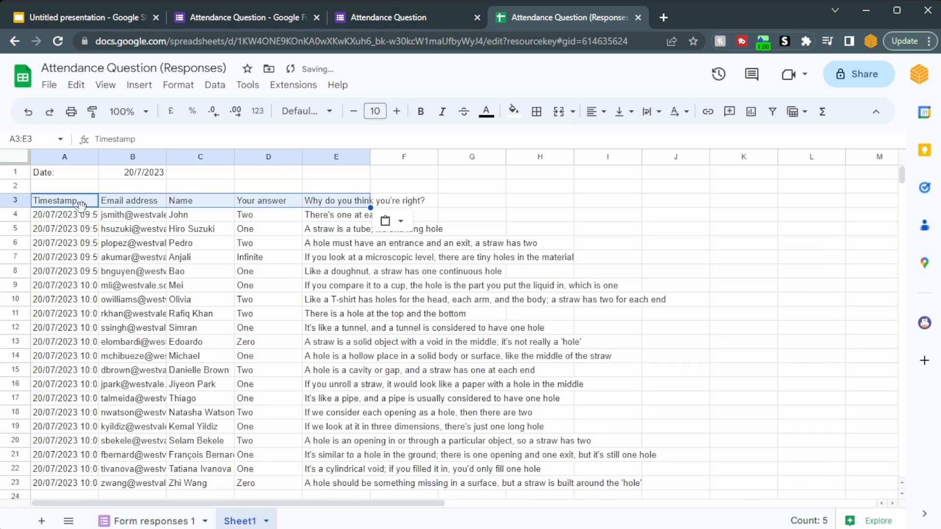
drag(79, 206, 363, 196)
key(ctrl+b)
click(336, 272)
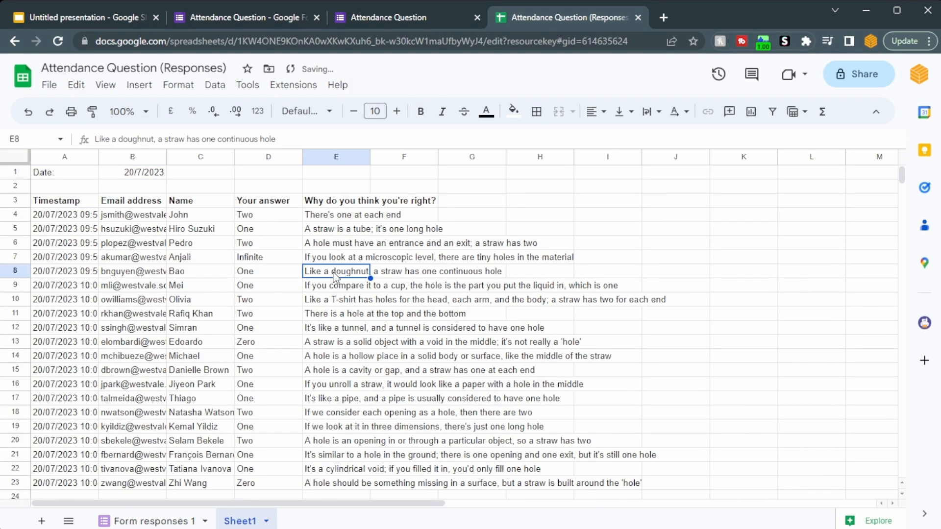
- Fit the widths of columns A, B and E on Sheet1 to their contents and check the filtered email addresses
double_click(370, 156)
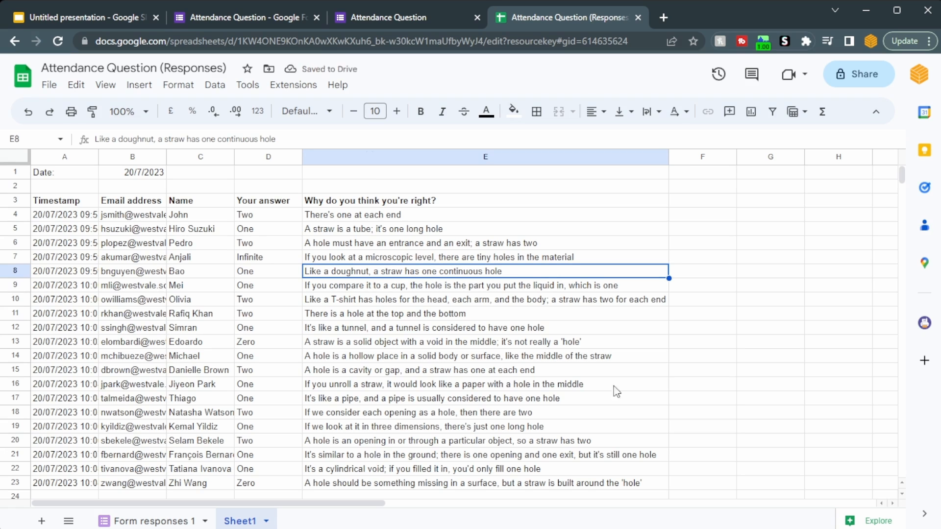
double_click(167, 157)
click(522, 386)
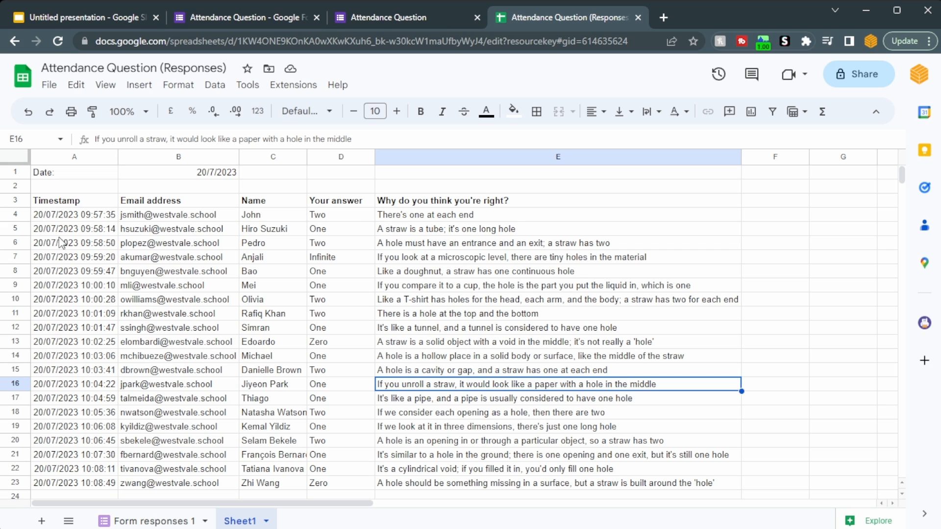
drag(146, 217, 165, 437)
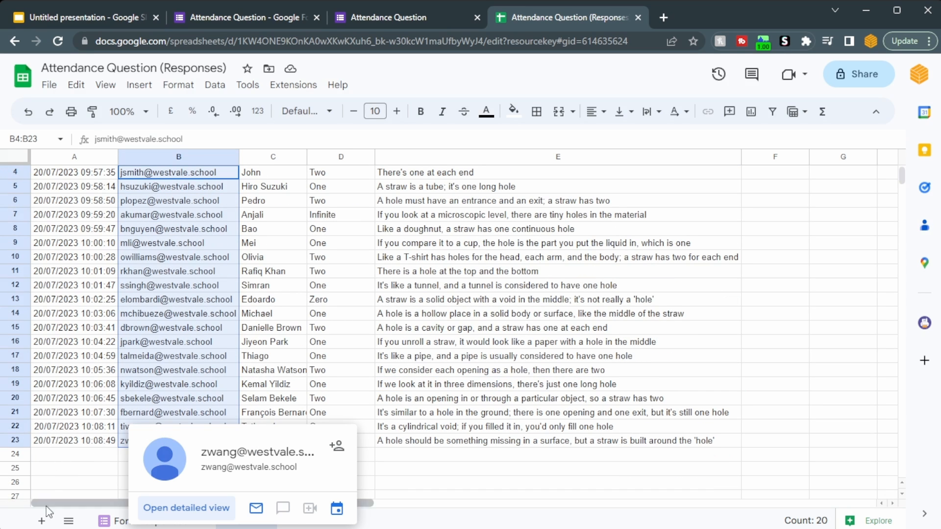
- Add a new sheet and name it "Lists"
click(48, 524)
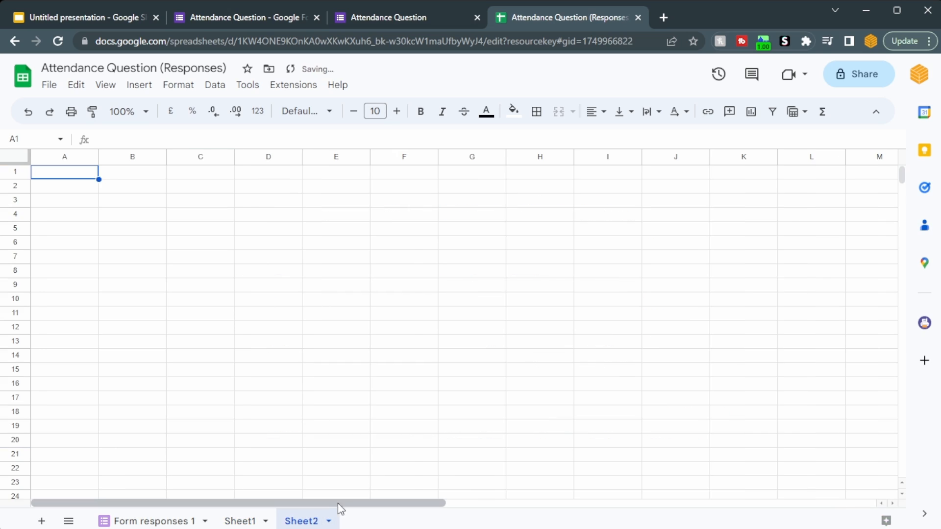
double_click(308, 521)
text(Lists)
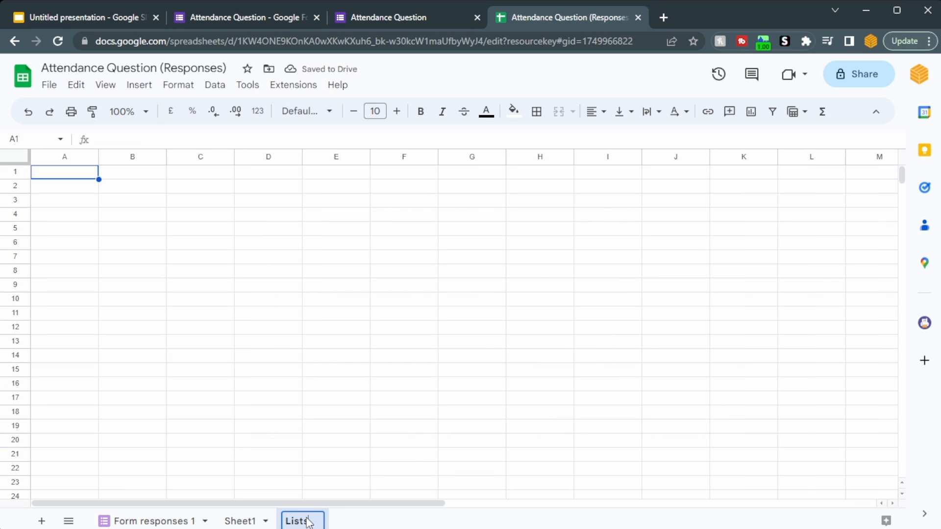
key(Return)
- Enter the headers "Student Name" in A1 and "email address" in B1 of the Lists sheet
text(S)
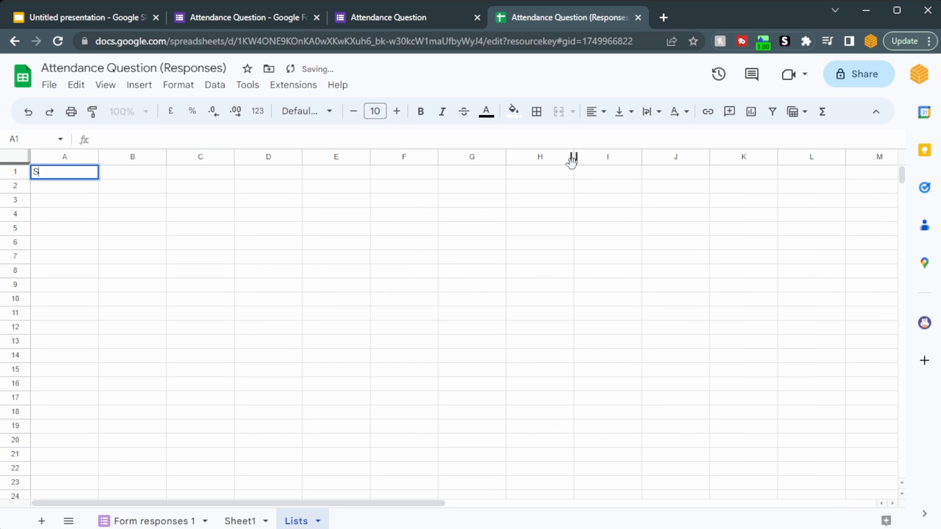
text(tudent Name)
key(Tab)
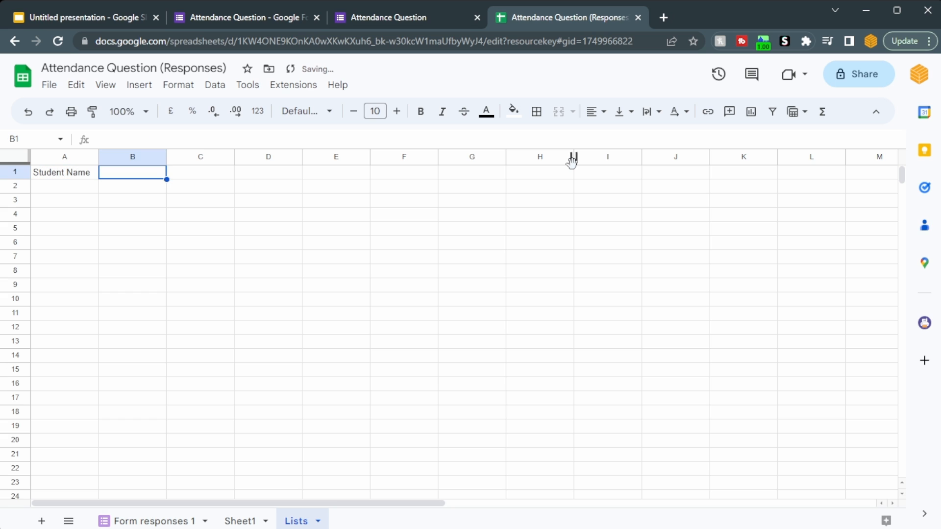
text(email addres)
key(Tab)
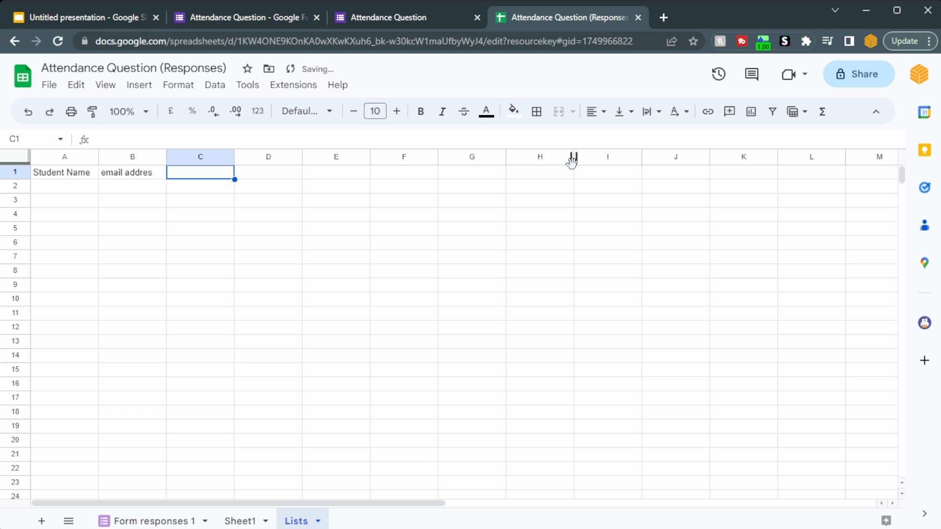
key(Left)
key(F2)
text(s)
key(Return)
- Insert a column before "Student Name" and enter the header "Student ID" in A1
key(Up)
key(Left)
key(ctrl+alt+equal)
key(Down)
key(Down)
key(Down)
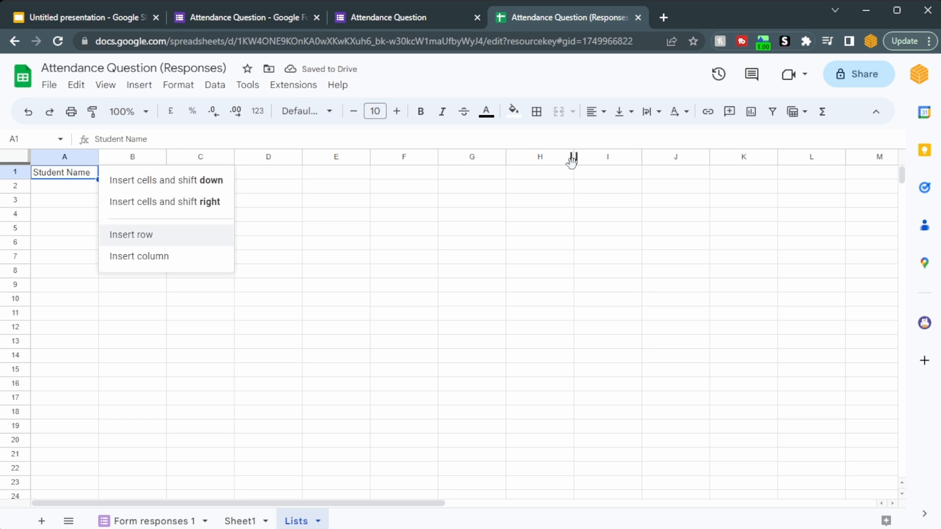
key(Return)
text(Student ID)
key(Tab)
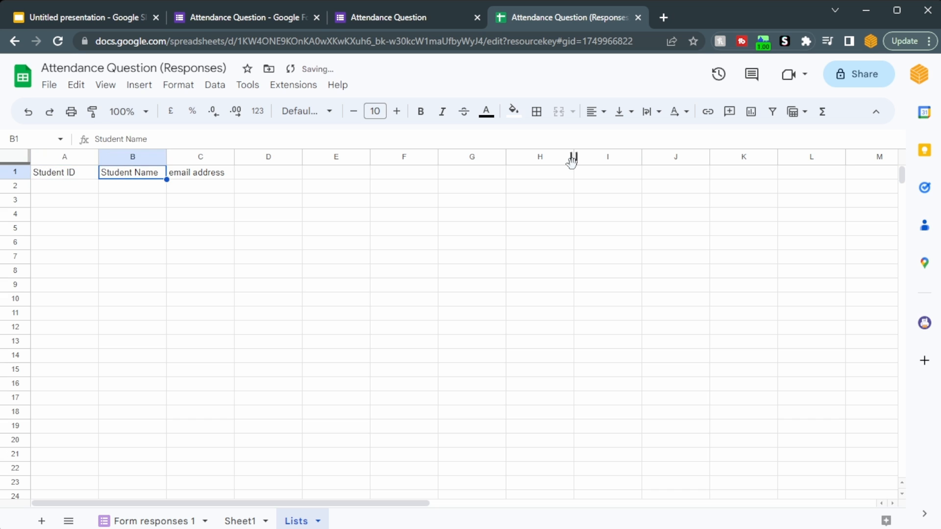
- Make the headers A1:C1 bold and paste the student list of IDs, names and email addresses at A2
key(Left)
key(shift+Right)
key(shift+Right)
key(ctrl+b)
key(Down)
key(ctrl+v)
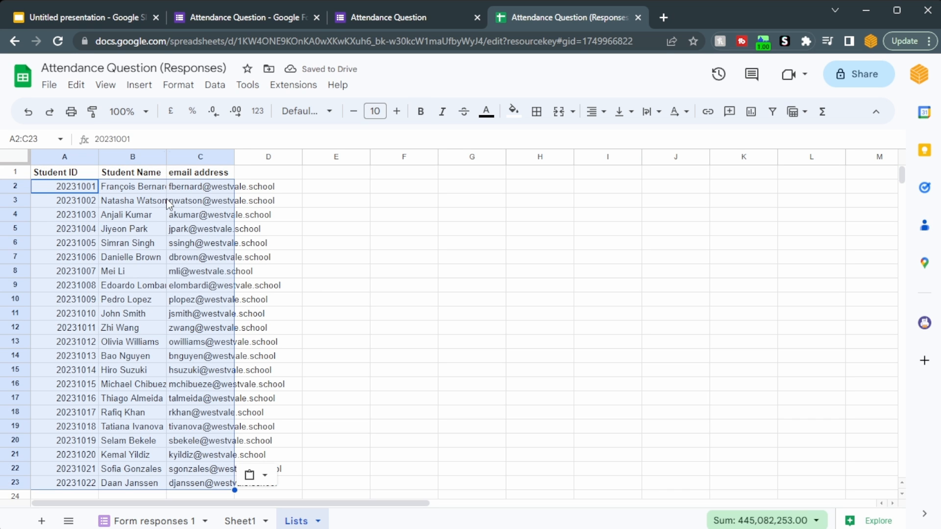
- Widen columns A, B and C of the Lists sheet to suit the pasted student data
drag(166, 157, 191, 157)
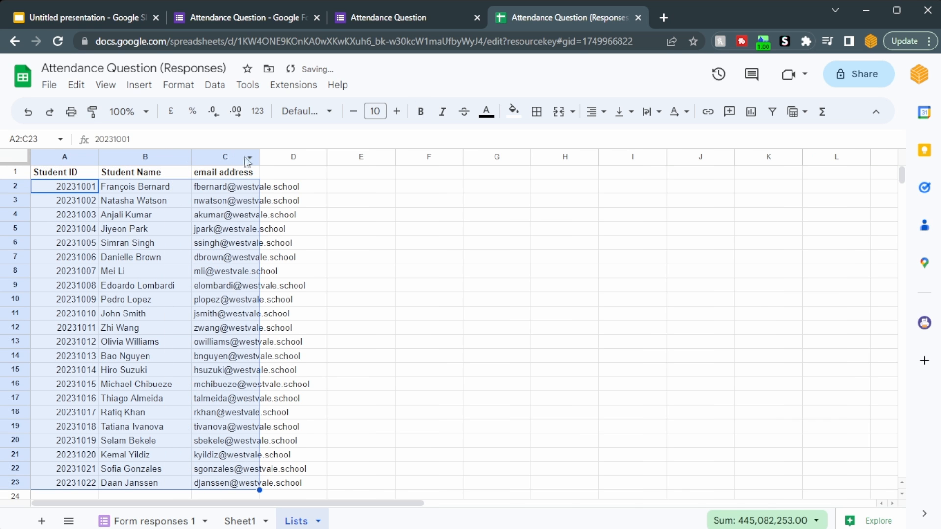
drag(259, 157, 296, 156)
drag(99, 156, 127, 156)
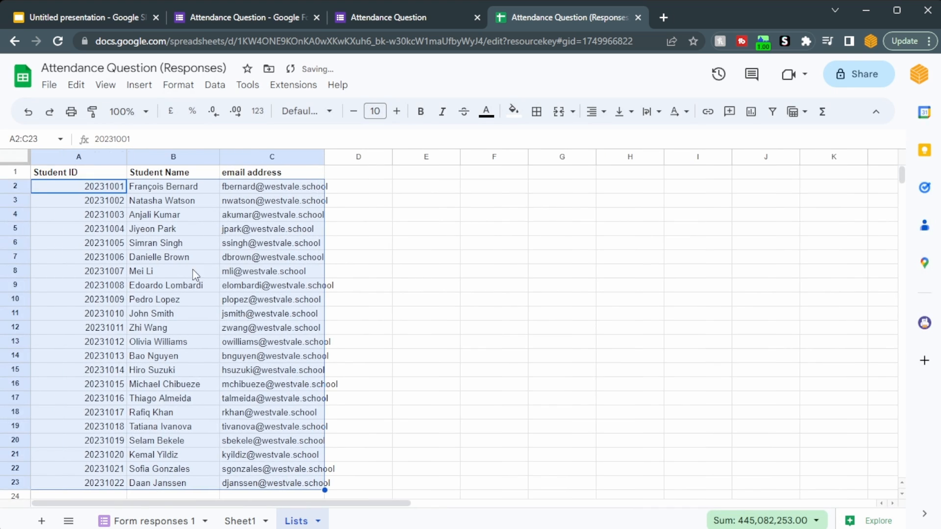
click(193, 271)
- Change the range of the FILTER formula in A4 of Sheet1 to columns A:C of 'Form responses 1'
click(249, 523)
scroll(355, 302, up, 1)
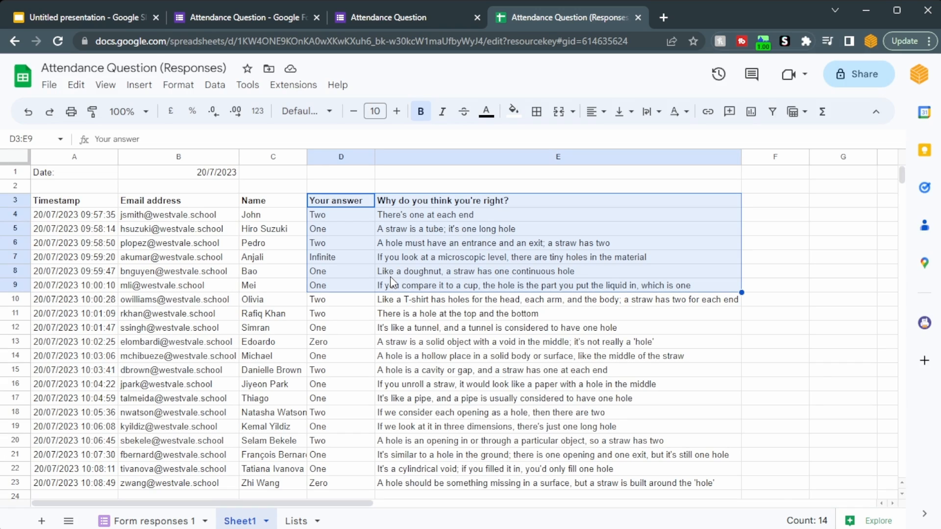
click(93, 195)
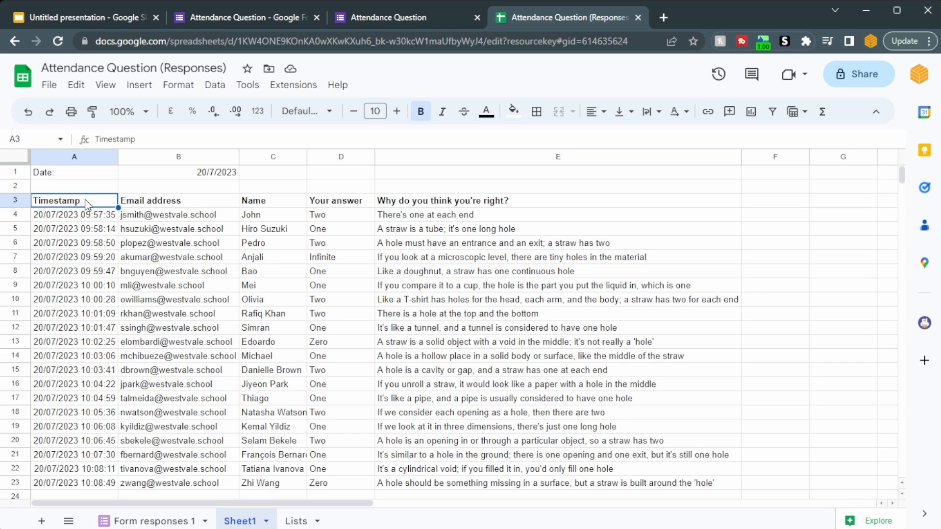
click(89, 218)
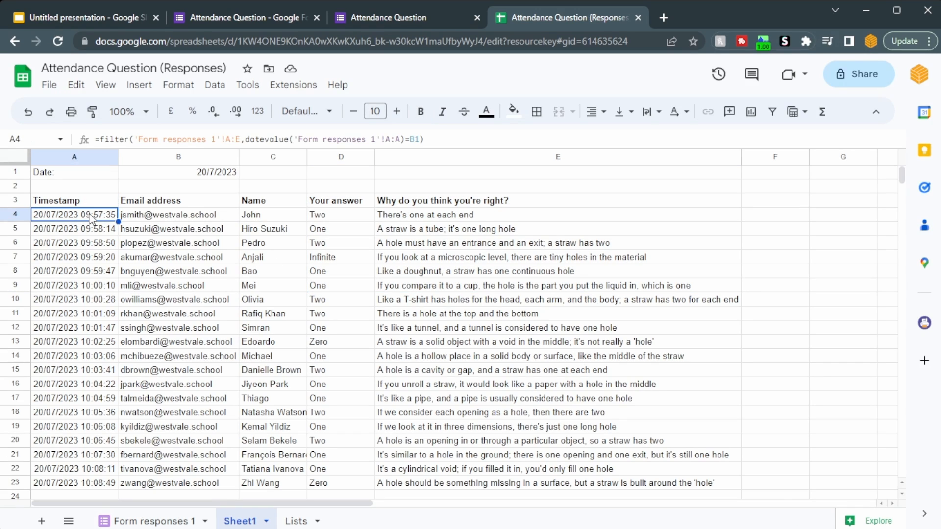
click(237, 141)
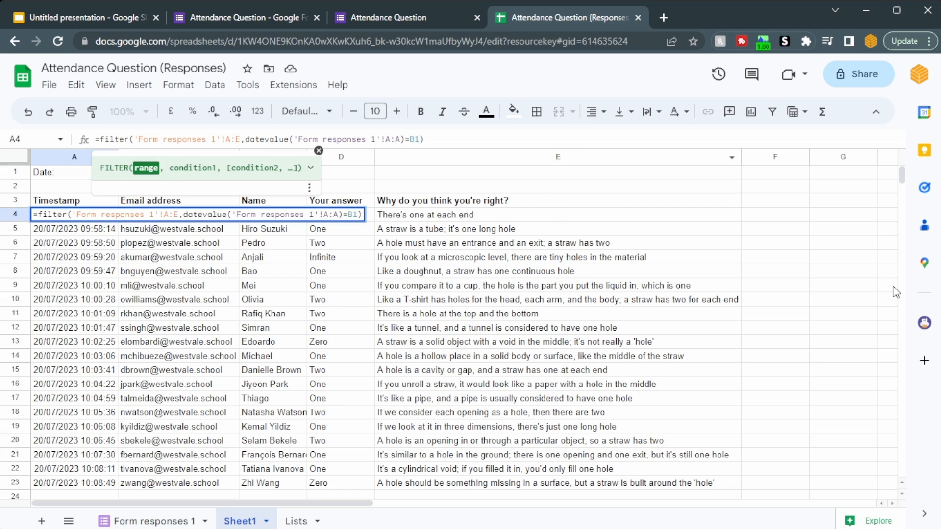
key(BackSpace)
text(C)
key(Return)
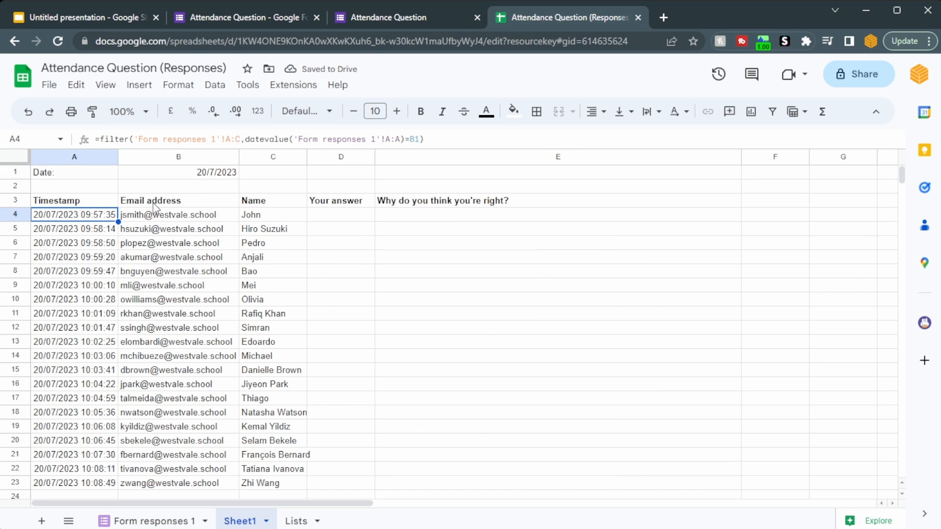
- Replace the headers in D3 and E3 of Sheet1 with "Student ID" and "Full name"
click(266, 269)
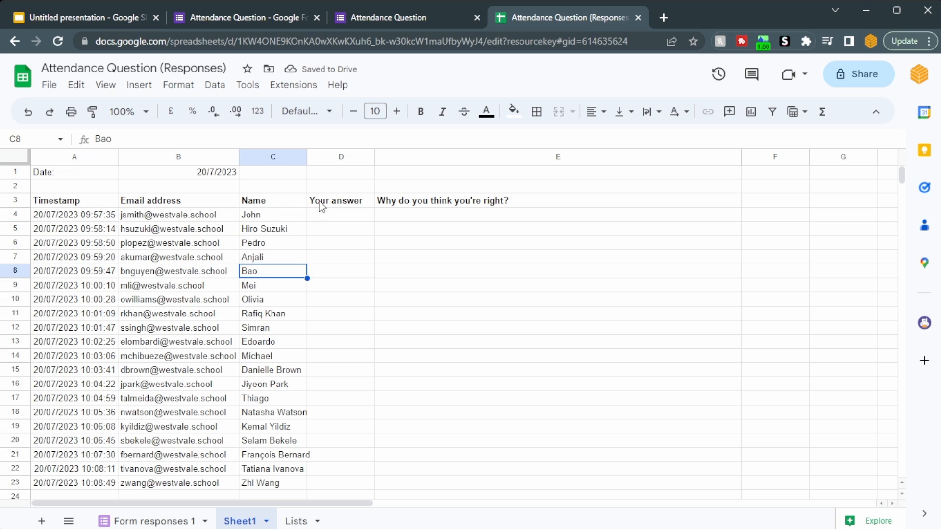
drag(328, 205, 424, 204)
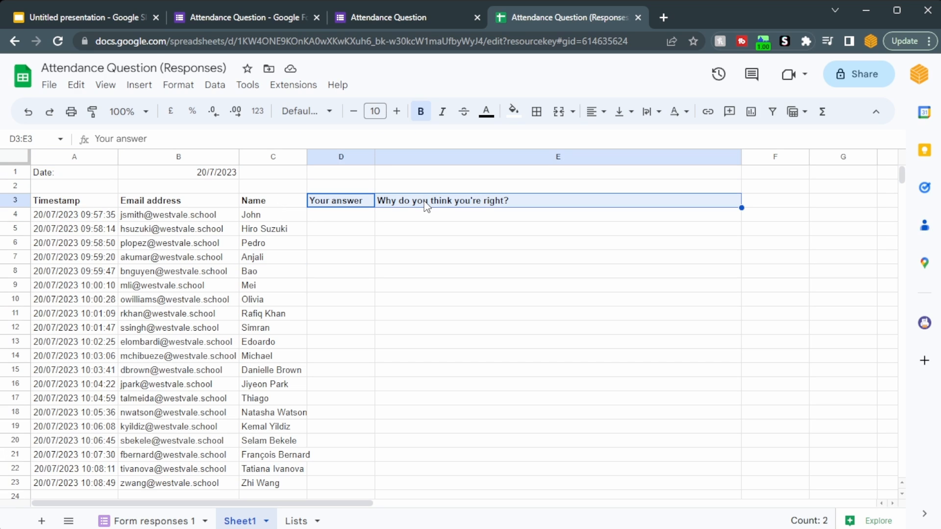
key(Delete)
text(Student ID)
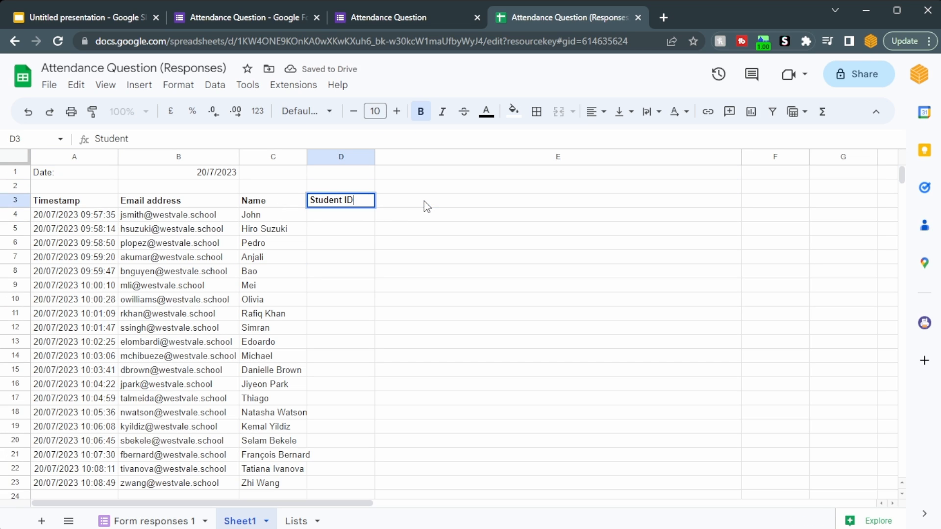
key(Tab)
text(St)
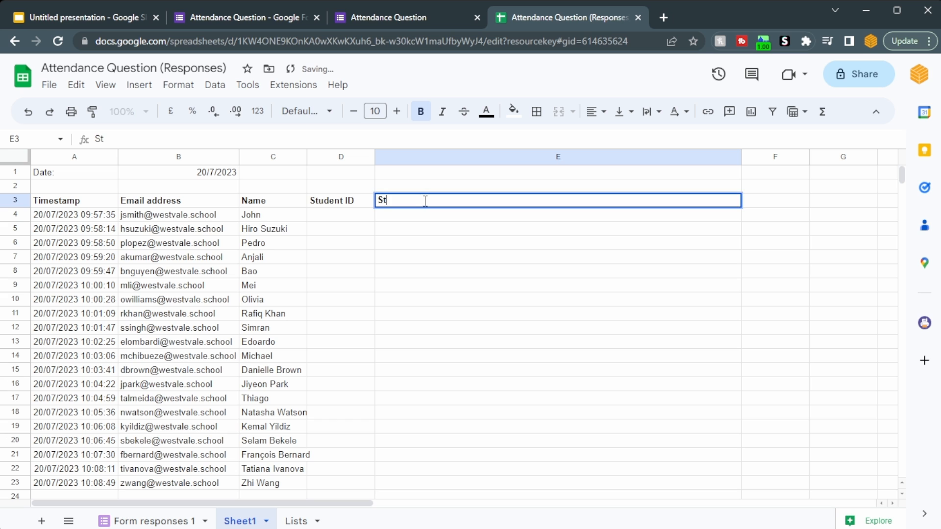
text(Full name)
key(Return)
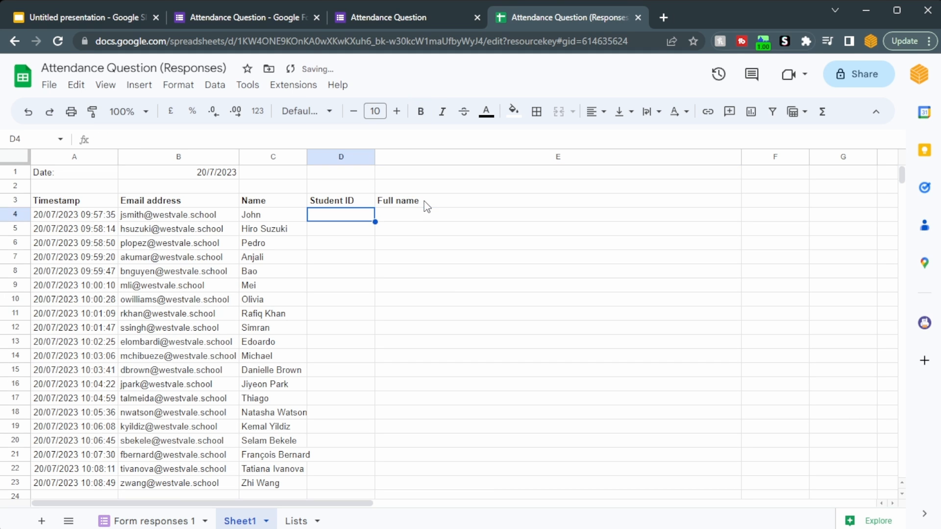
- Start an XLOOKUP formula in D4 with $B4 as the search key, keeping only its column absolute
text(=xlook)
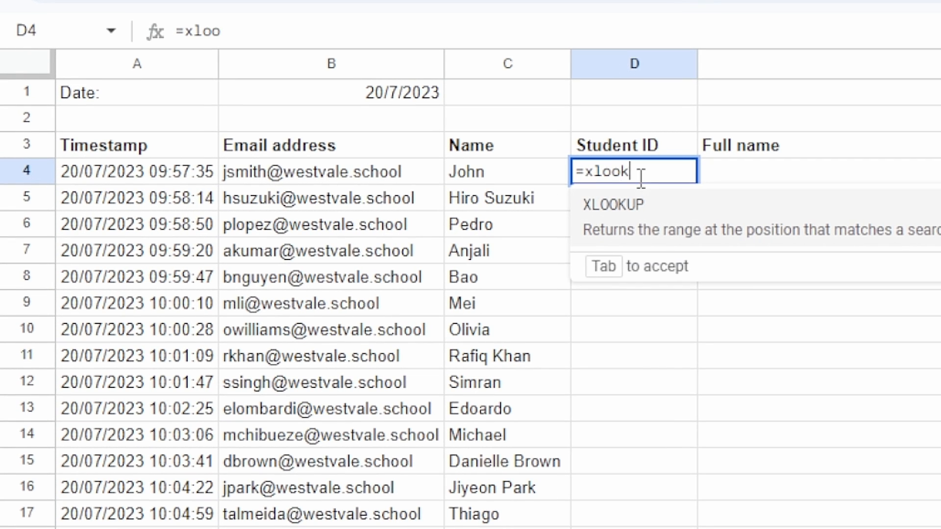
text(p)
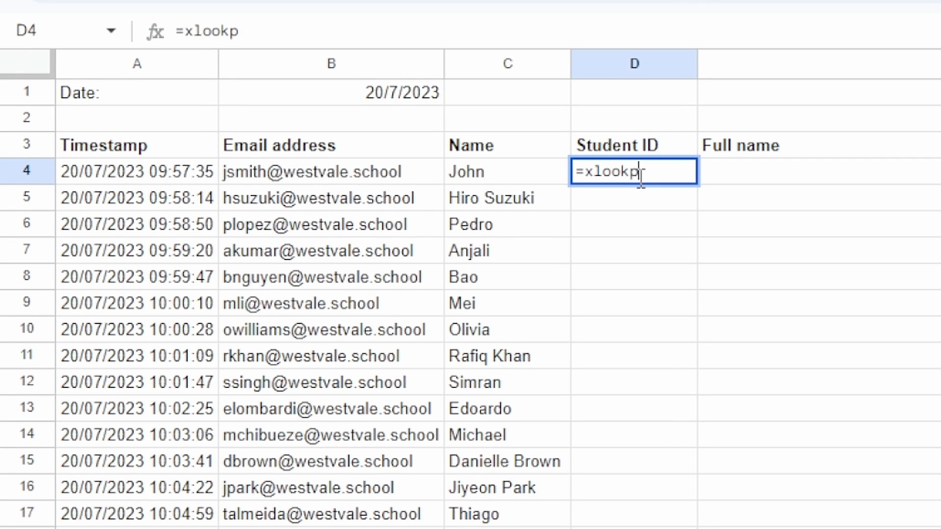
key(BackSpace)
key(Tab)
click(341, 172)
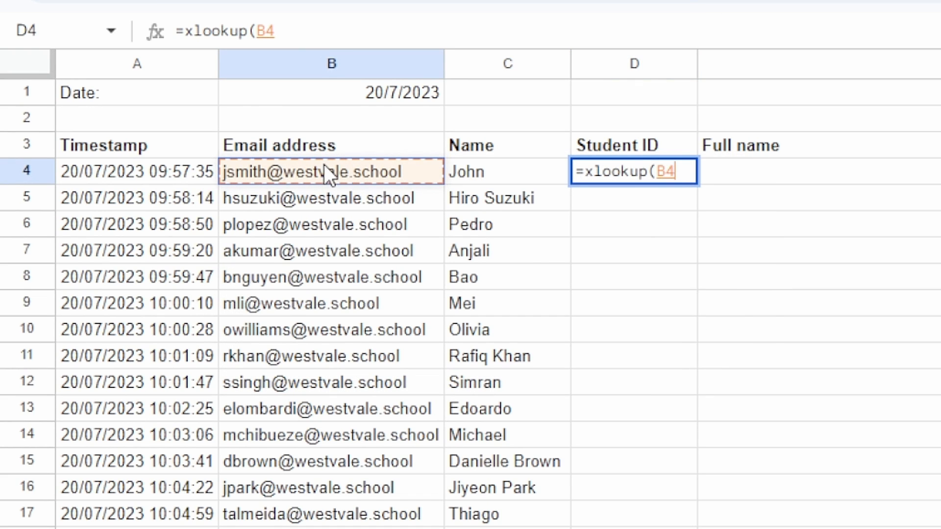
key(F4)
key(F4)
key(F4)
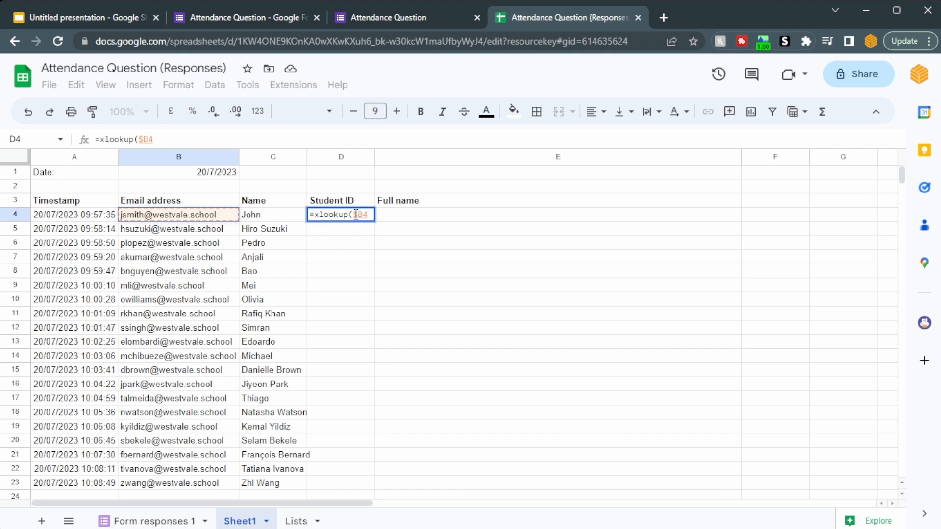
- Set the lookup range to the email addresses of the Lists sheet as the absolute open-ended range Lists!$C$2:$C
text(,)
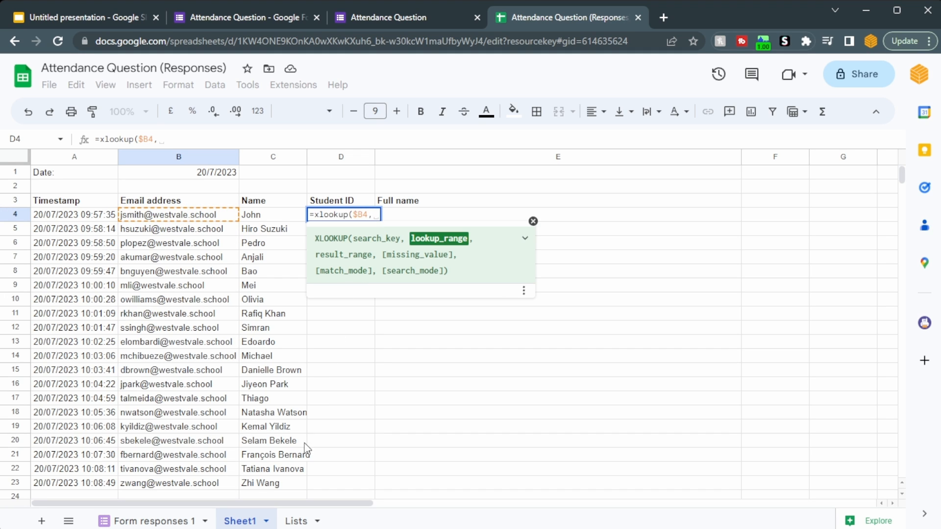
click(296, 521)
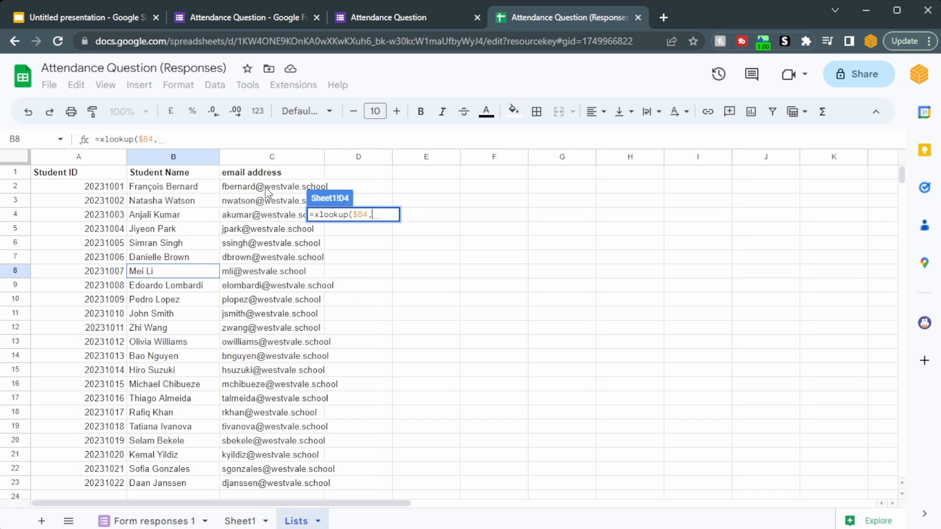
drag(269, 186, 268, 260)
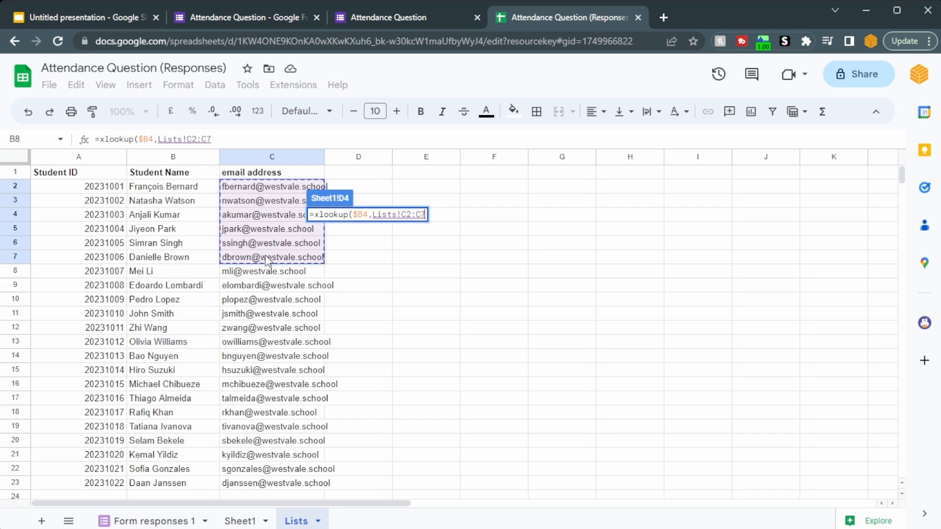
key(BackSpace)
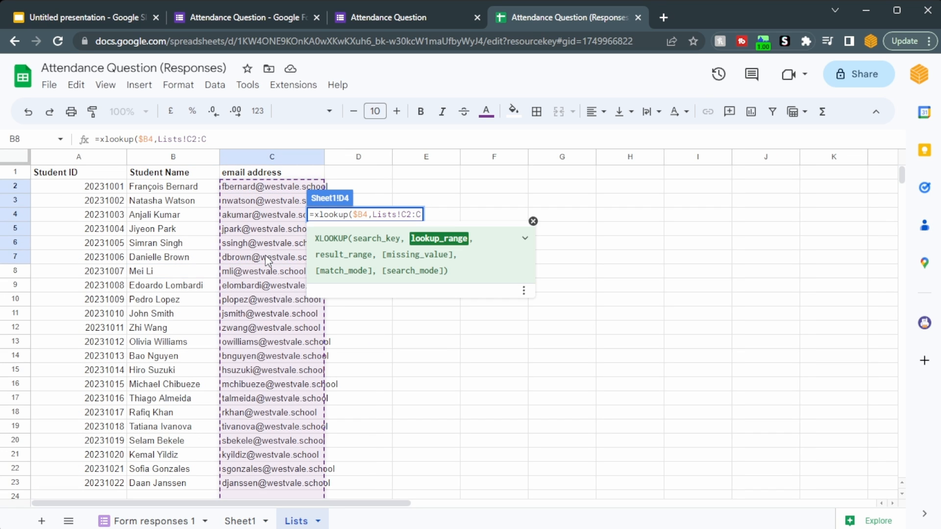
key(F4)
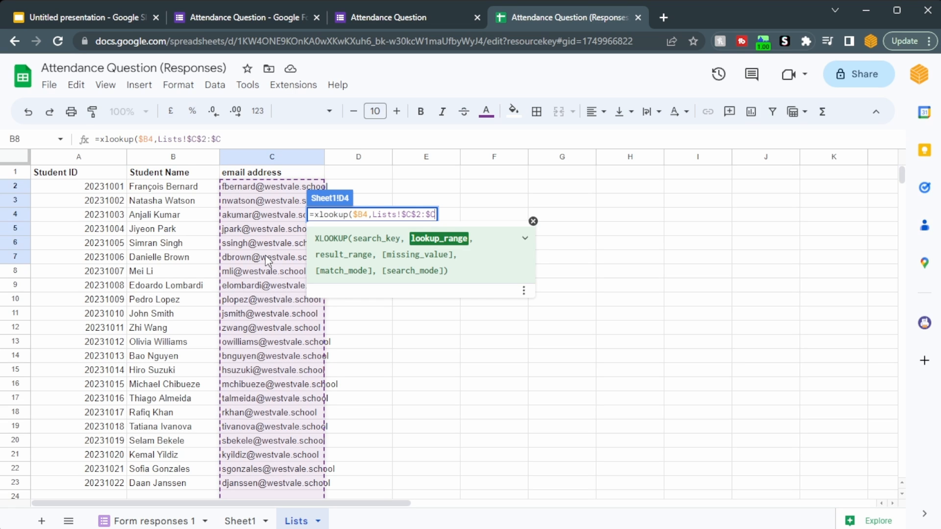
- Set the result range to the student IDs of the Lists sheet as the absolute open-ended range Lists!$A$2:$A
text(,)
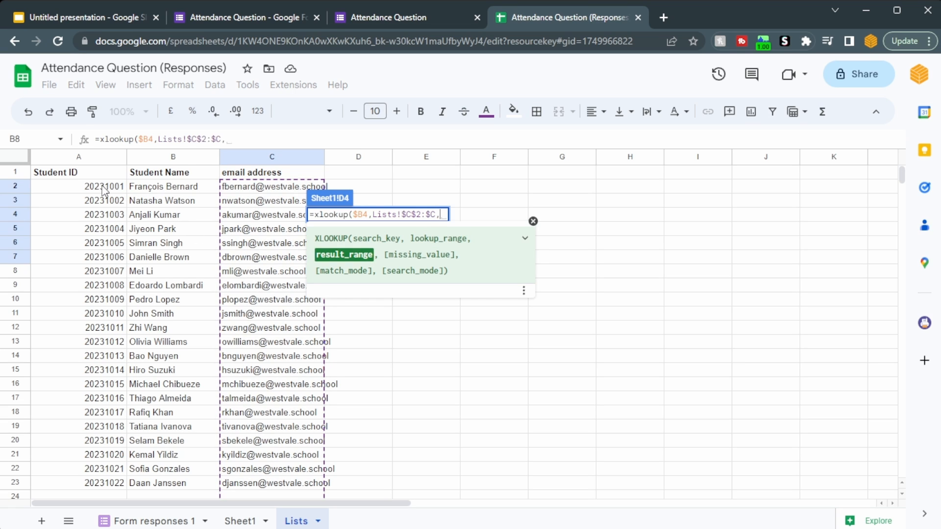
drag(105, 189, 107, 248)
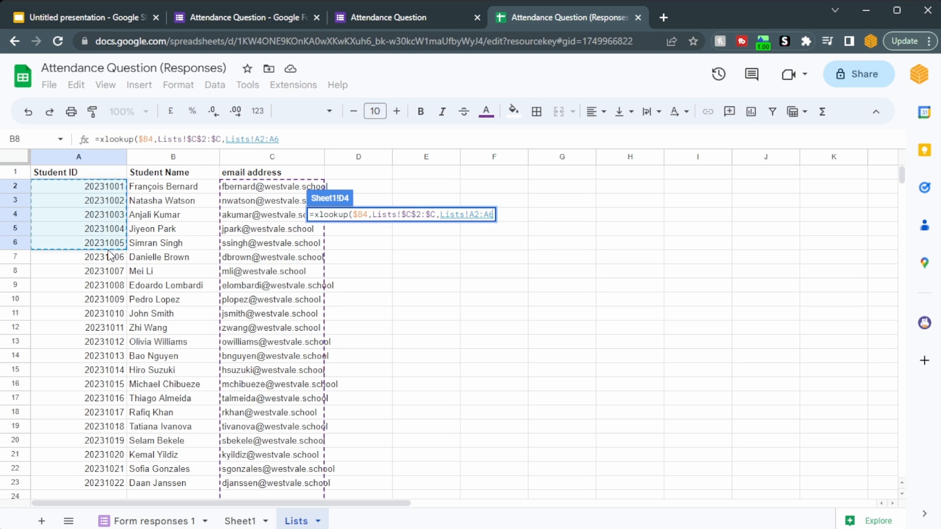
key(BackSpace)
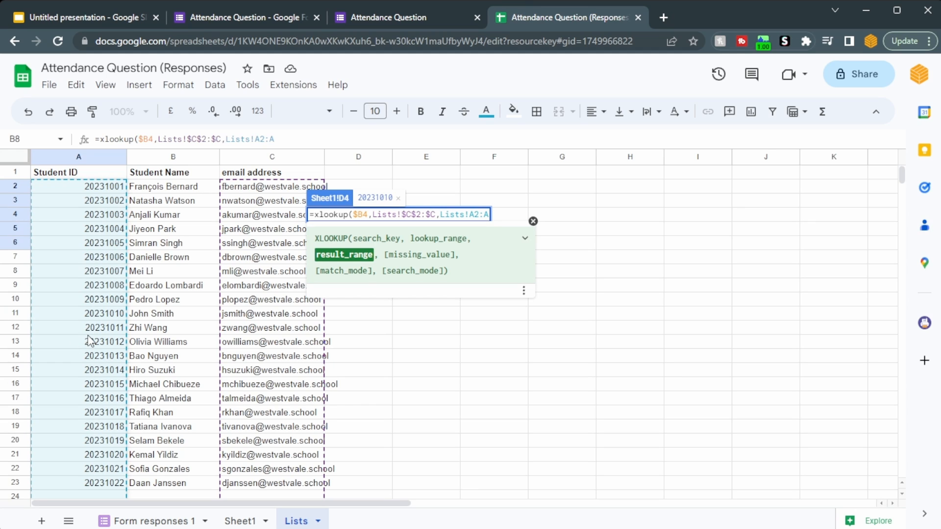
key(F4)
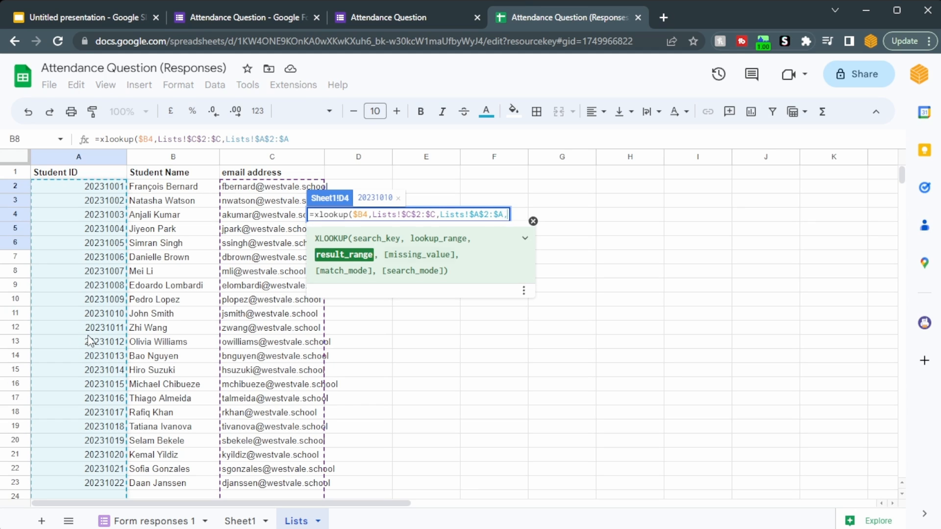
- Finish the XLOOKUP with "Not found" as missing value and match mode 0, and fill it down column D
text(,"N)
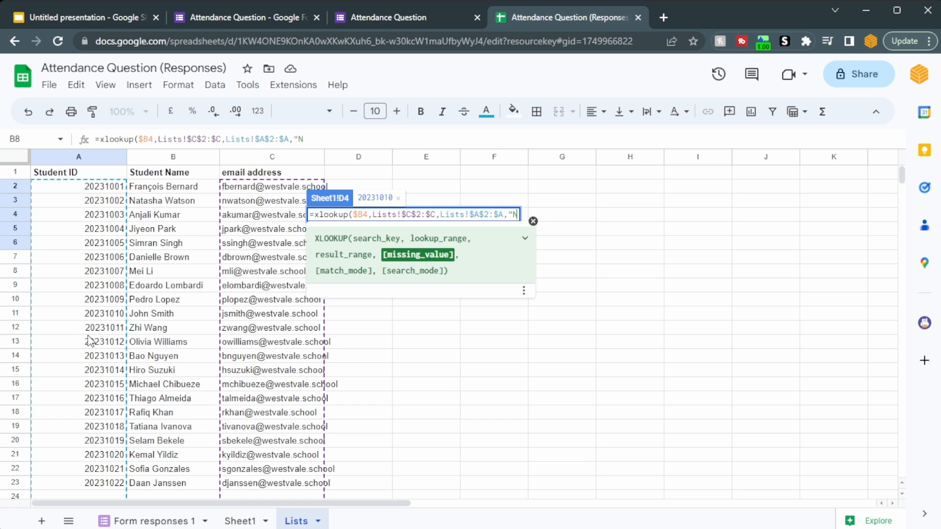
text(ot found",)
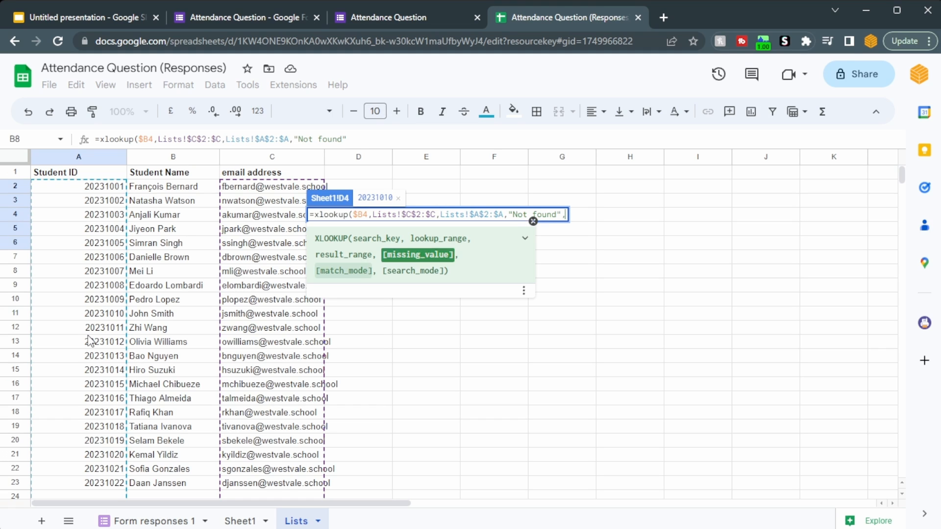
key(BackSpace)
text(")
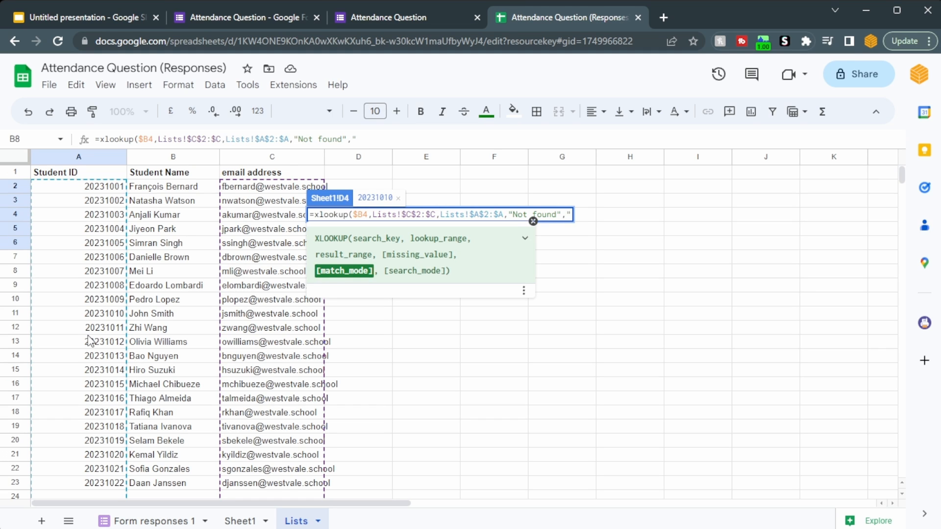
key(BackSpace)
text(0)
key(Return)
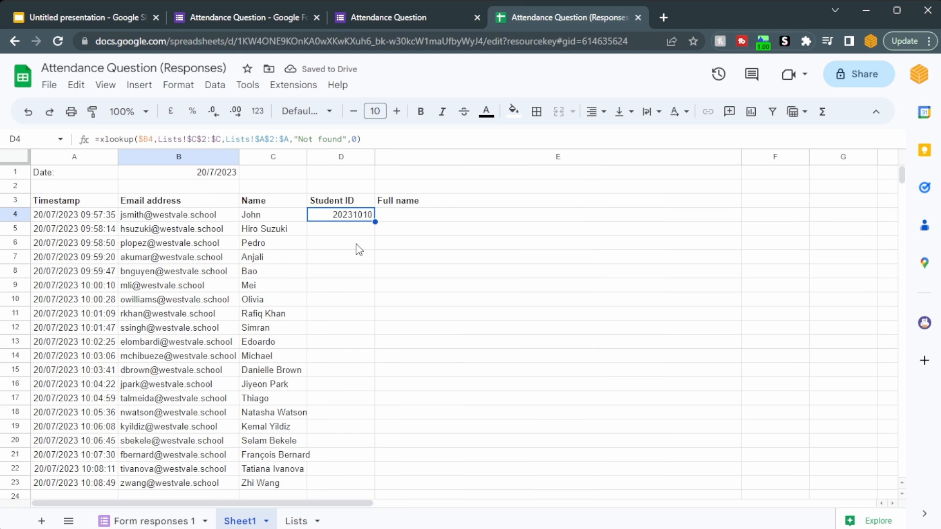
double_click(374, 221)
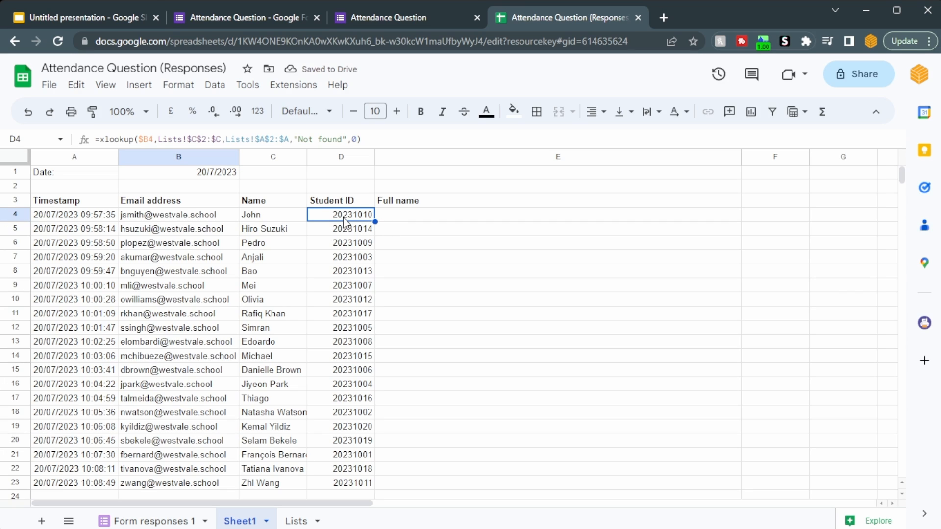
- Make the columns of the result range in the D4 formula relative, so that it reads Lists!A$2:A
click(259, 138)
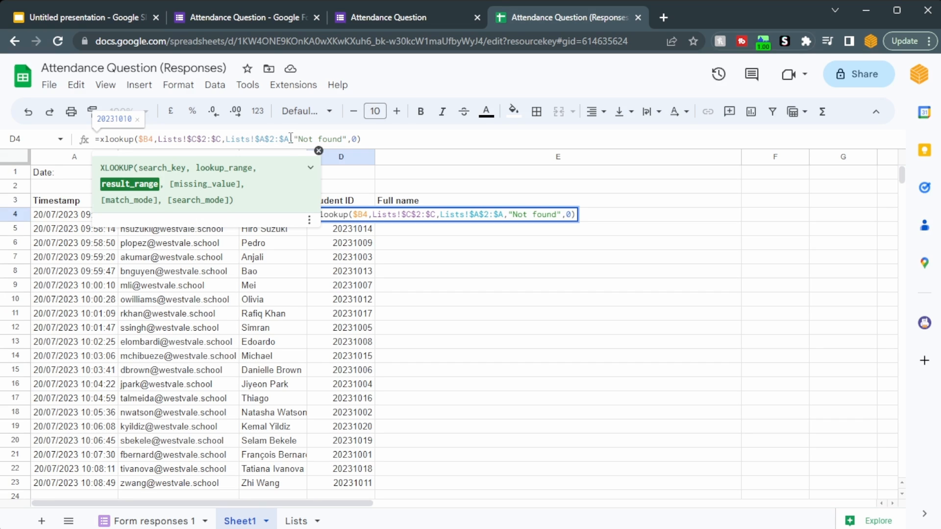
key(BackSpace)
click(278, 139)
key(BackSpace)
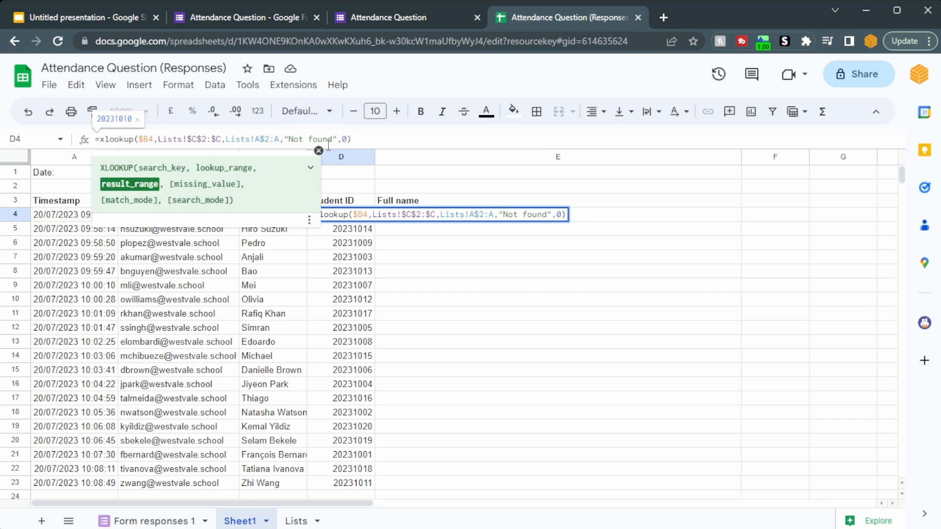
key(Return)
- Copy the XLOOKUP formula from D4 to E4 and fill it down the Full name column
key(Up)
key(ctrl+c)
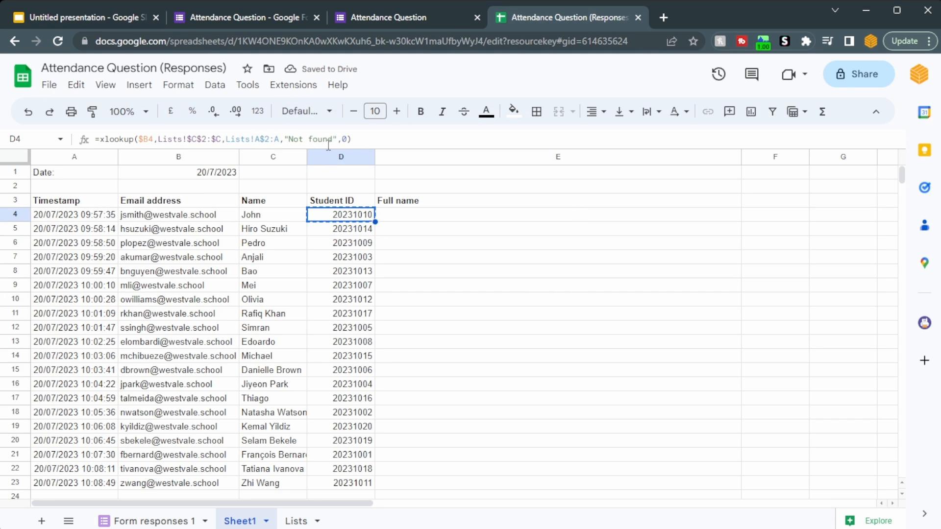
key(Right)
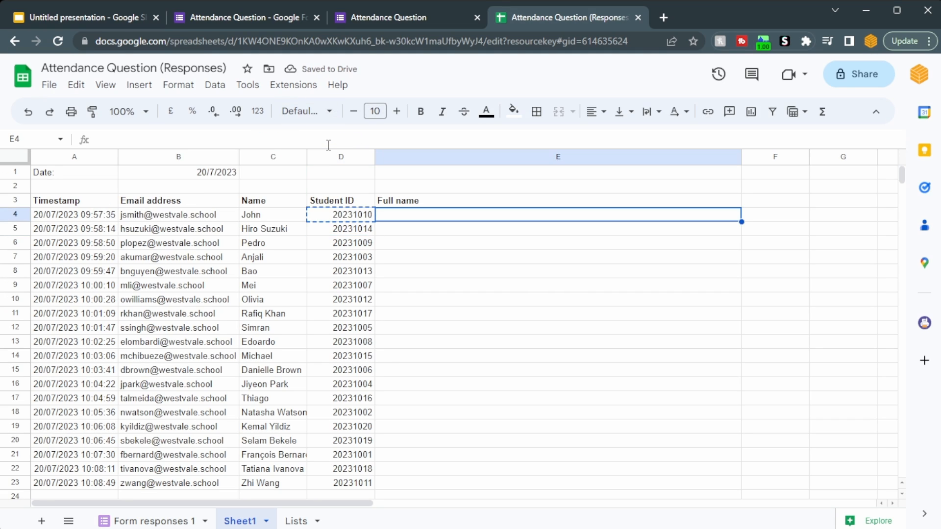
key(ctrl+v)
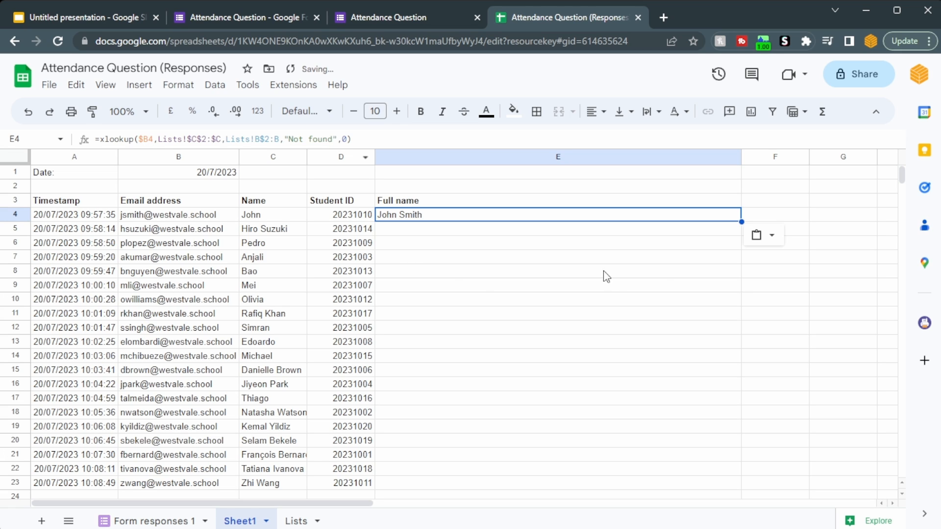
double_click(741, 222)
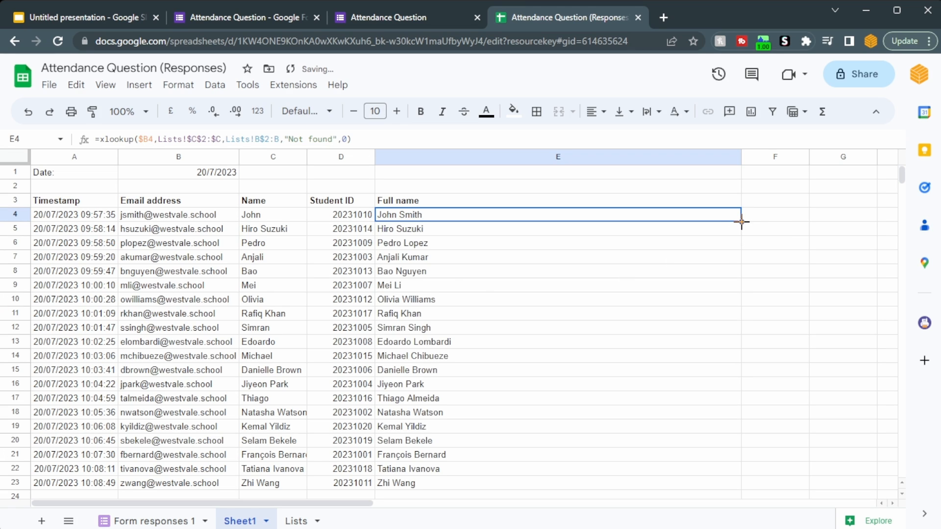
- Fit column E to its contents and widen it slightly
double_click(741, 156)
drag(460, 158, 489, 157)
- Compare the names entered in column C with the looked-up full names in column E, row by row
ctrl+click(287, 217)
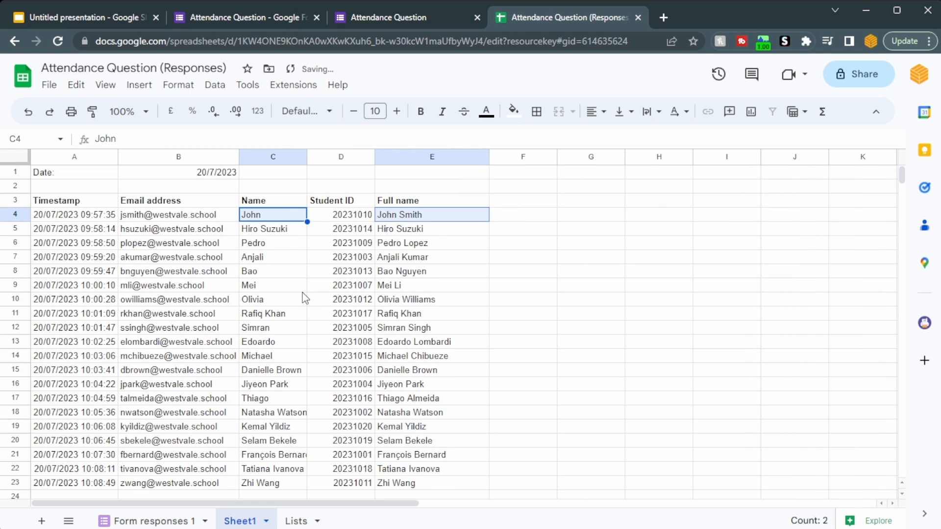
click(264, 233)
key(Right)
key(Right)
key(Down)
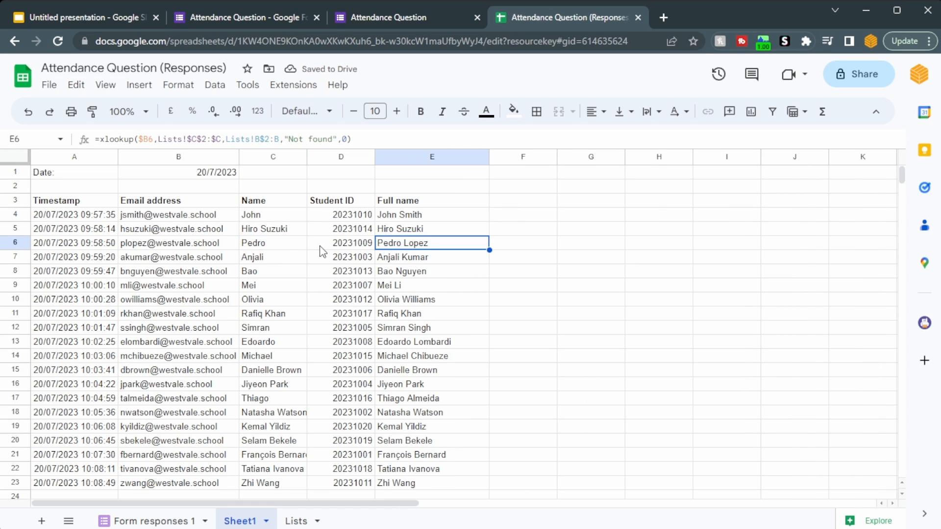
click(291, 244)
key(Down)
key(Right)
key(Right)
key(Down)
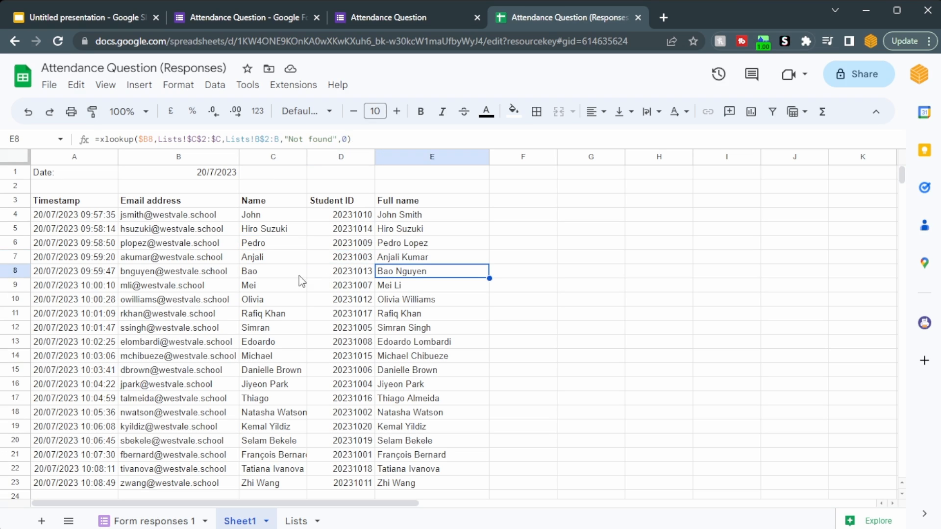
click(302, 284)
key(Right)
key(Right)
key(Down)
click(285, 304)
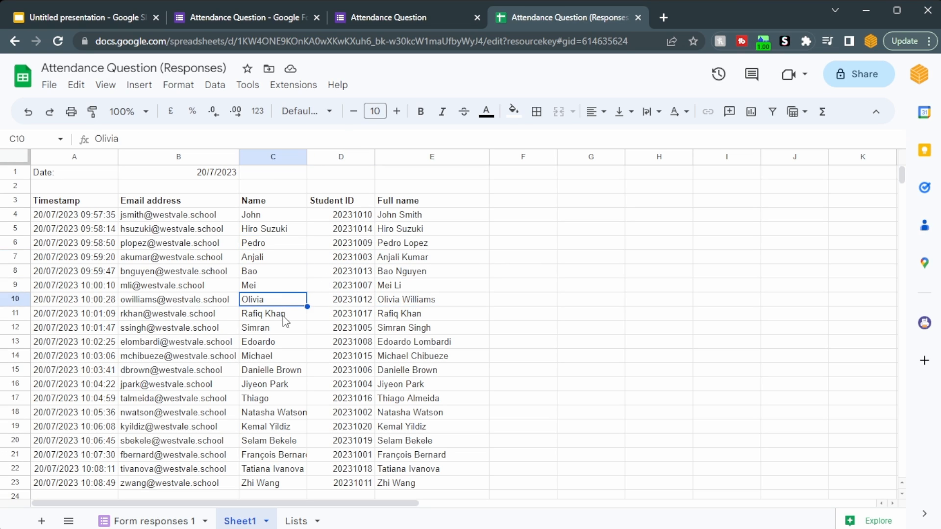
click(284, 318)
- Label D1 "Count:" and enter a COUNTA formula over the open-ended range A4:A in E1
click(343, 172)
text(Count:)
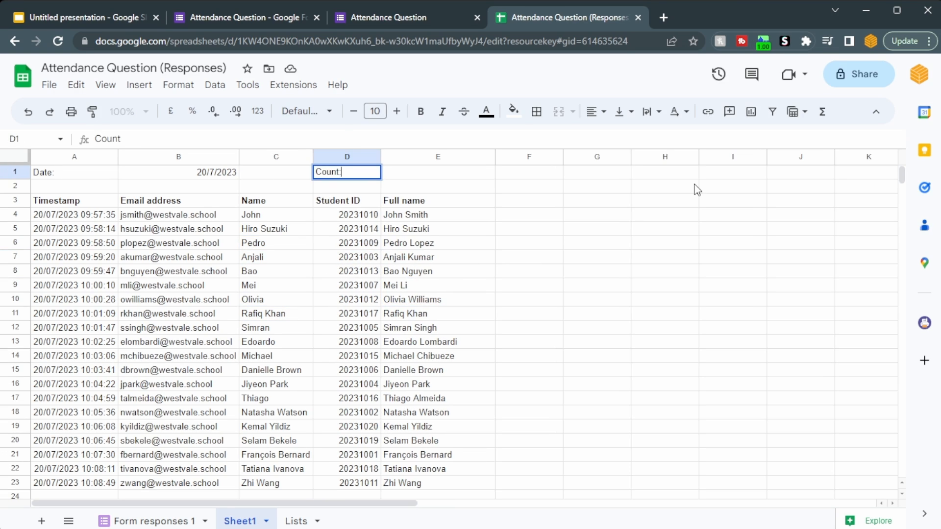
key(Tab)
text(=count)
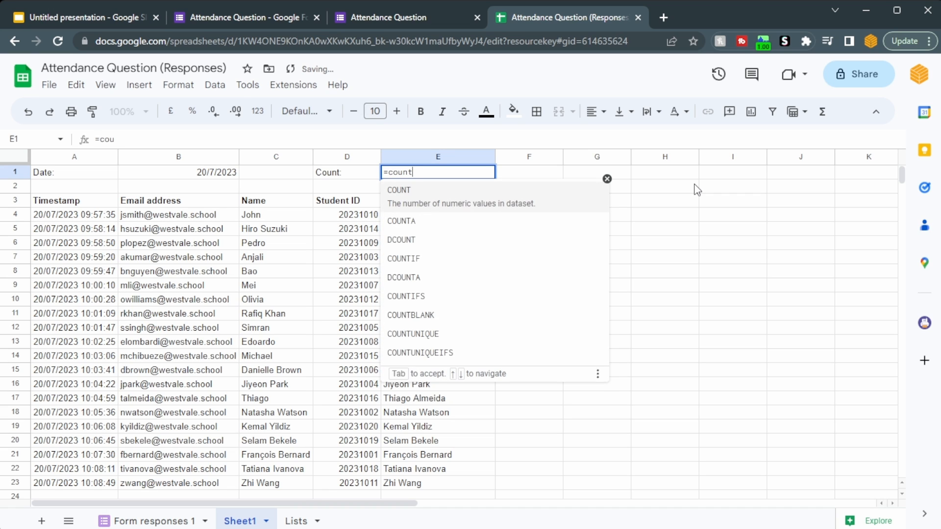
text(a()
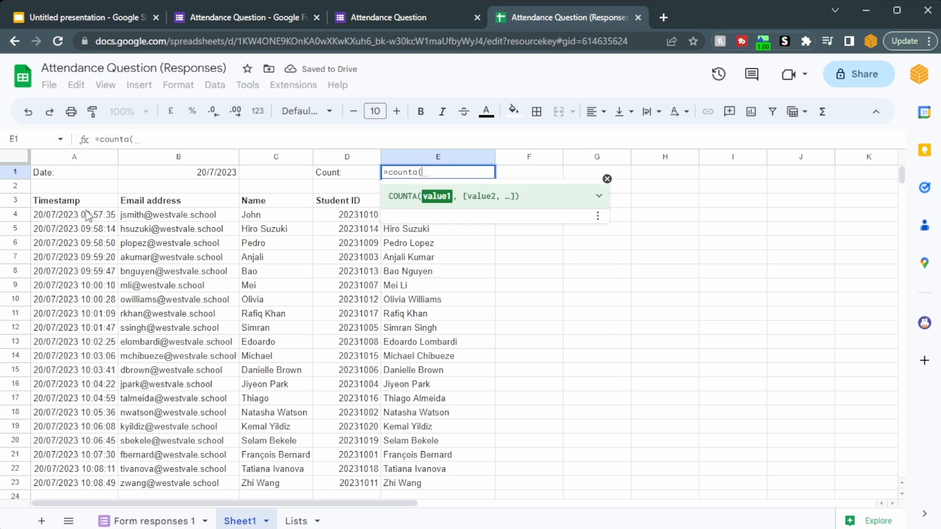
drag(87, 215, 87, 258)
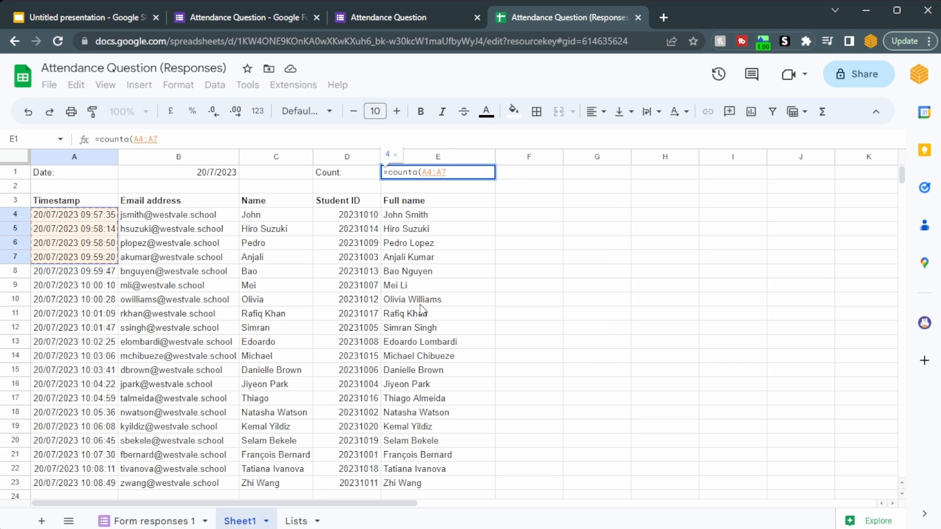
key(BackSpace)
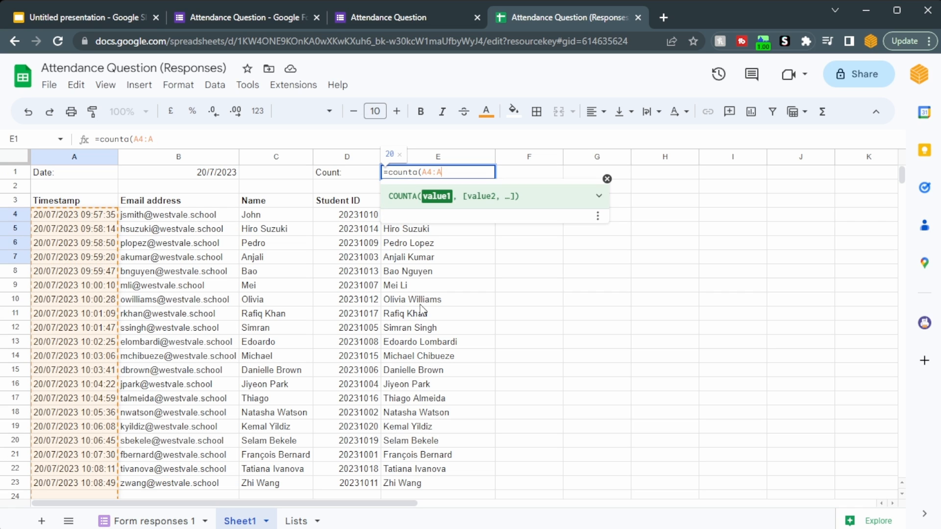
key(Return)
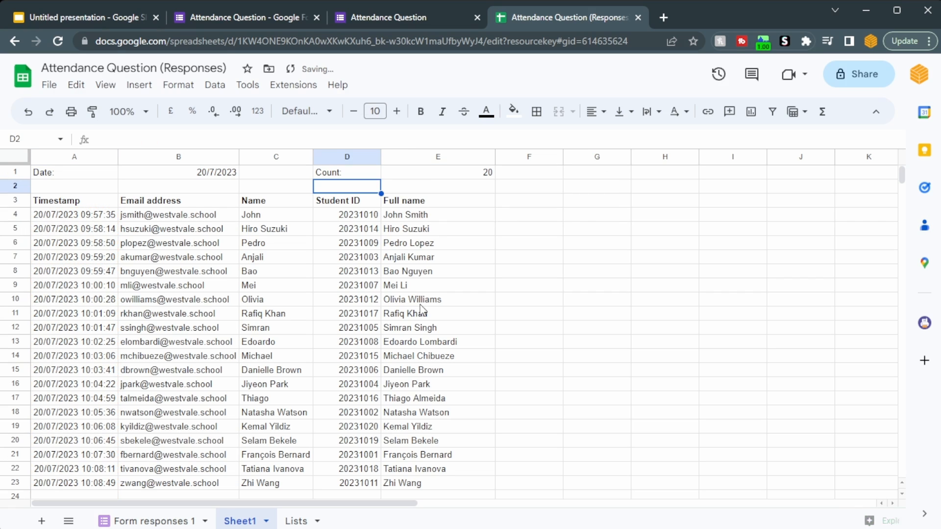
- Make the "Count:" label in D1 bold and centre the value in E1
click(367, 171)
key(ctrl+b)
click(432, 174)
key(ctrl+shift+e)
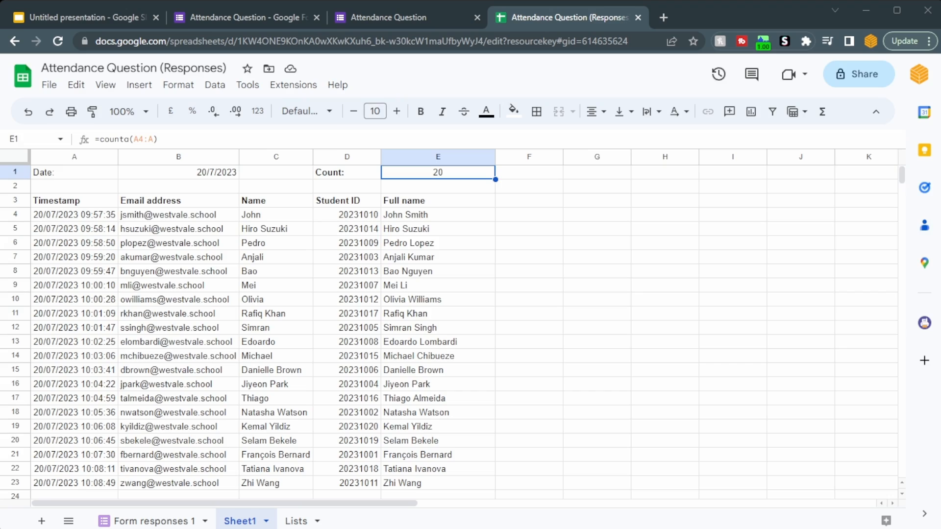
- Change the filter date in B1 to 21/7/2023
double_click(201, 171)
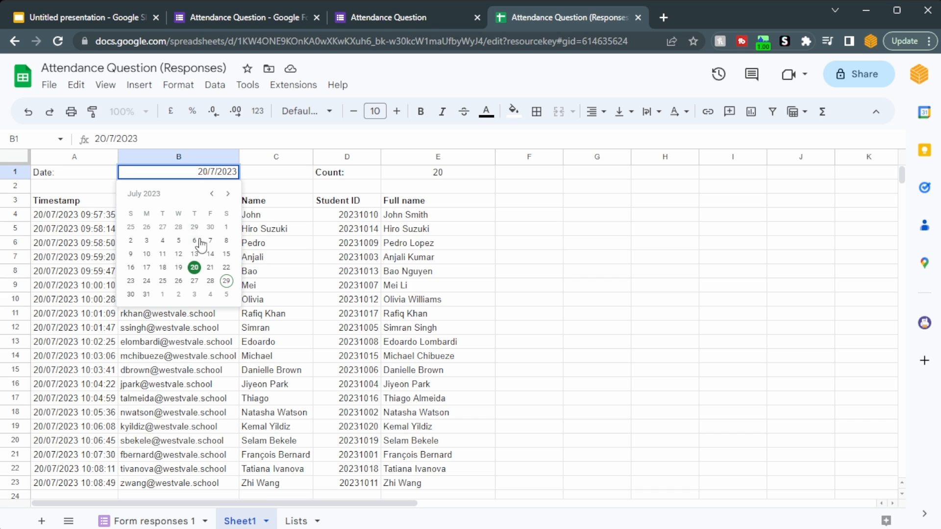
click(210, 268)
mouse_move(225, 362)
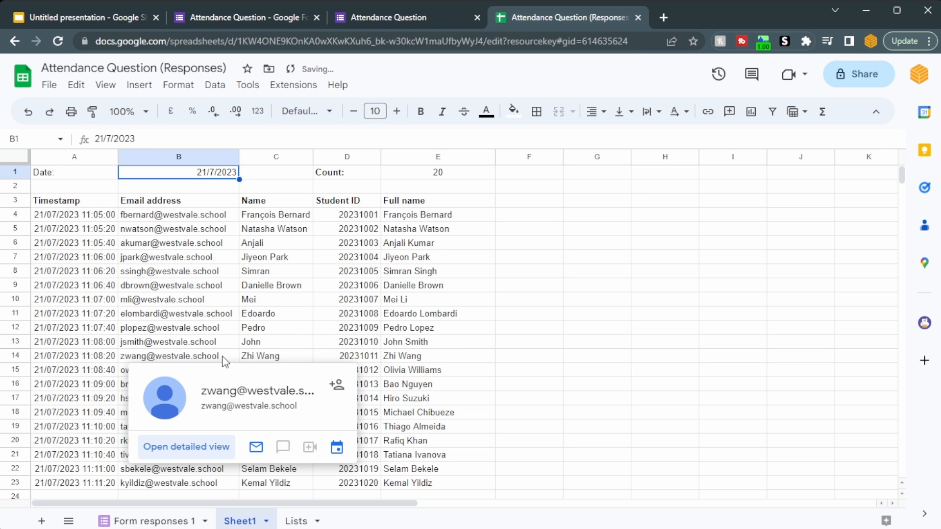